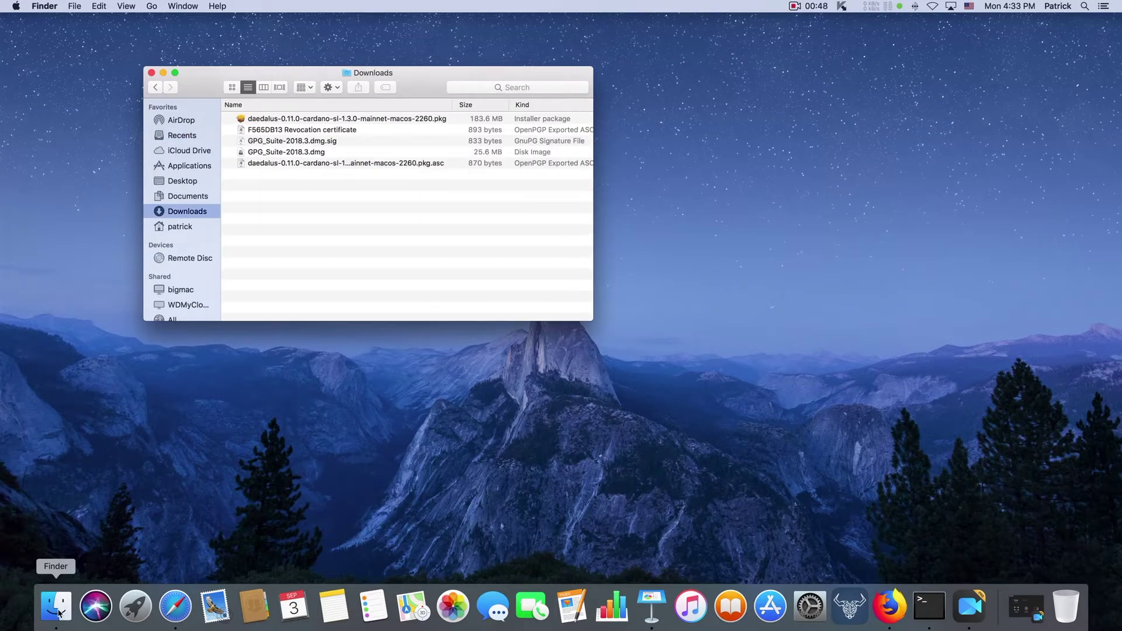
- Open a second Finder window showing the Desktop folder and place it beside the Downloads window
right_click(59, 613)
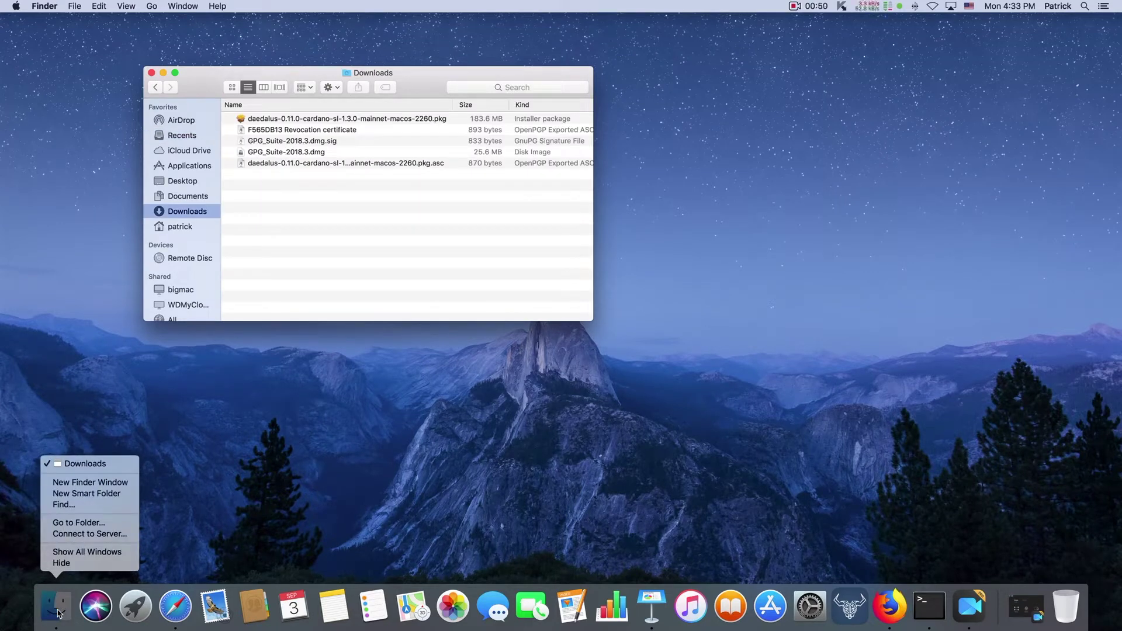
click(90, 482)
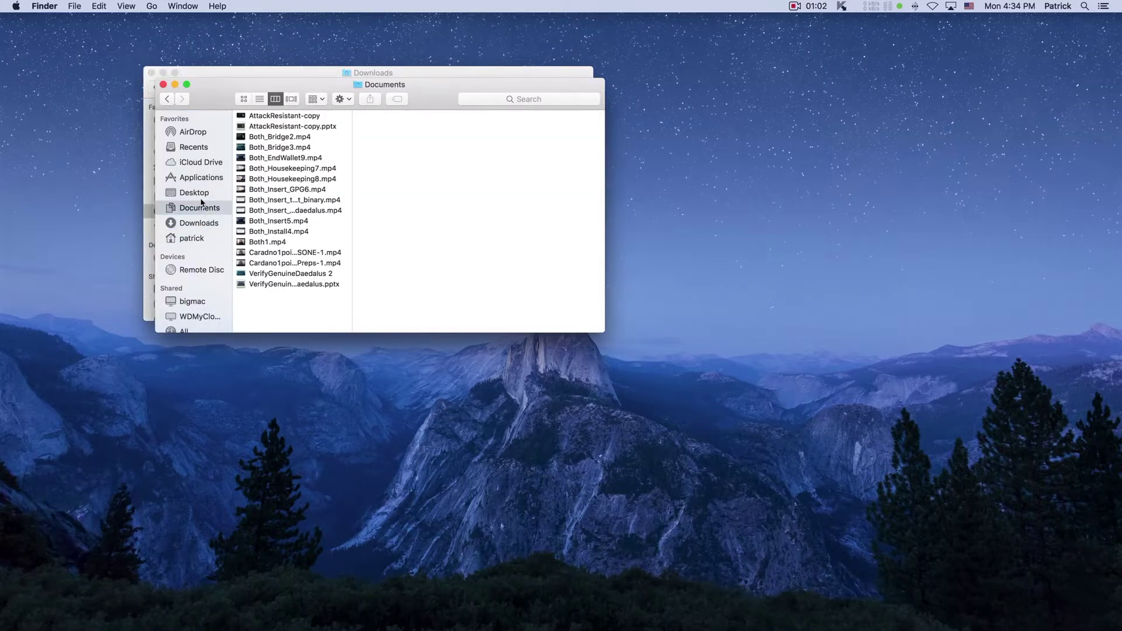
click(201, 195)
drag(351, 78, 816, 80)
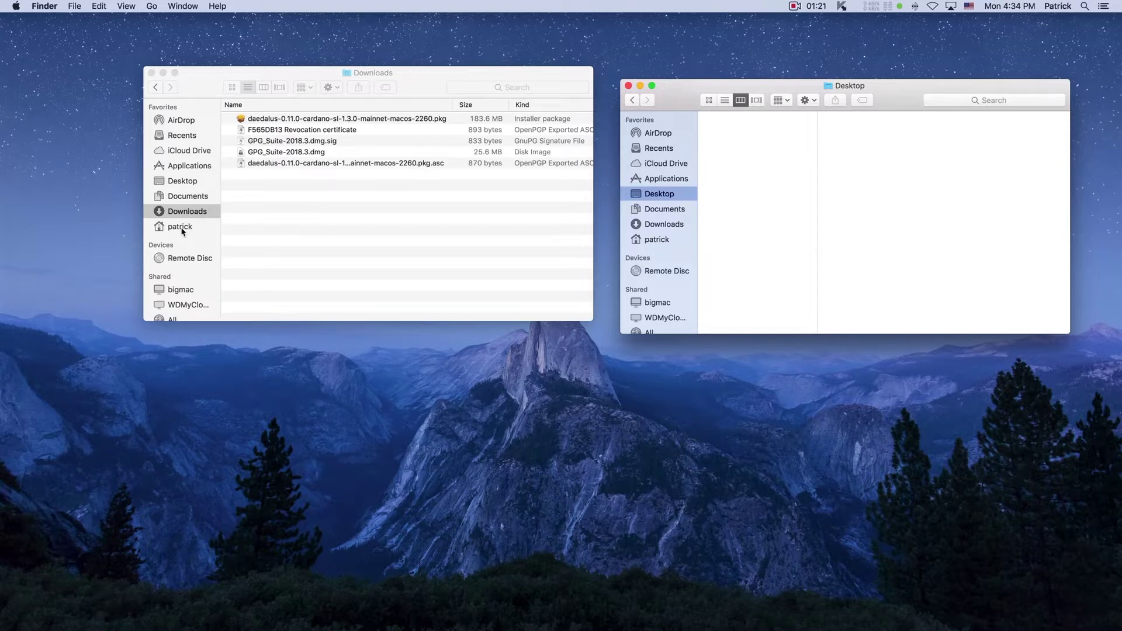
- Demonstrate hiding and re-showing the home folder in the Finder sidebar preferences, leave it enabled and close the preferences
click(52, 7)
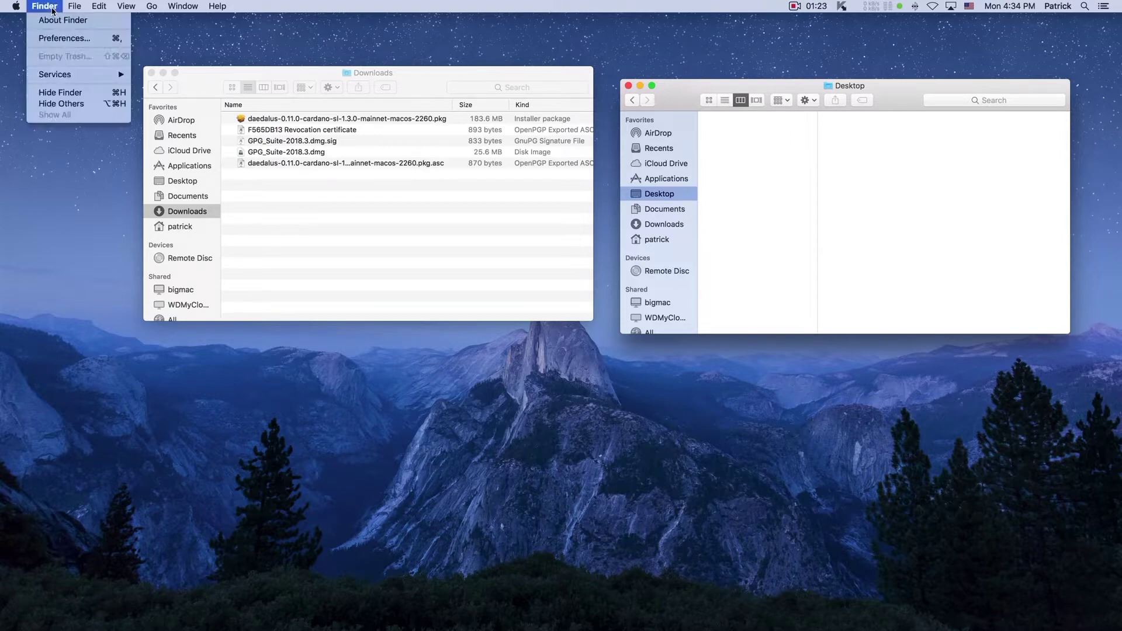
click(61, 38)
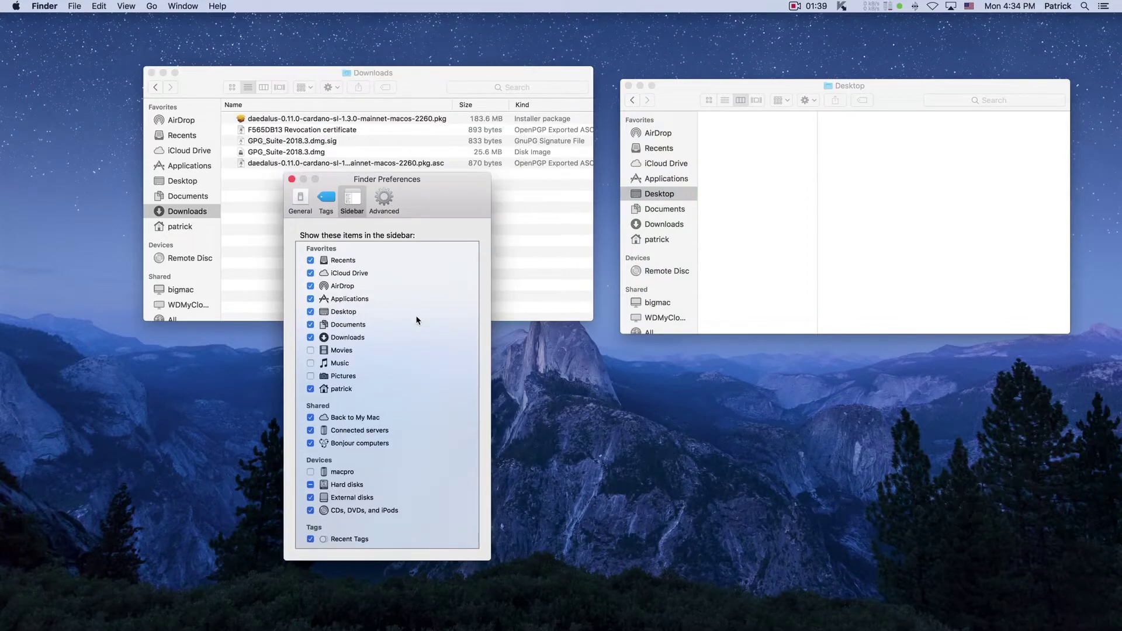
click(310, 389)
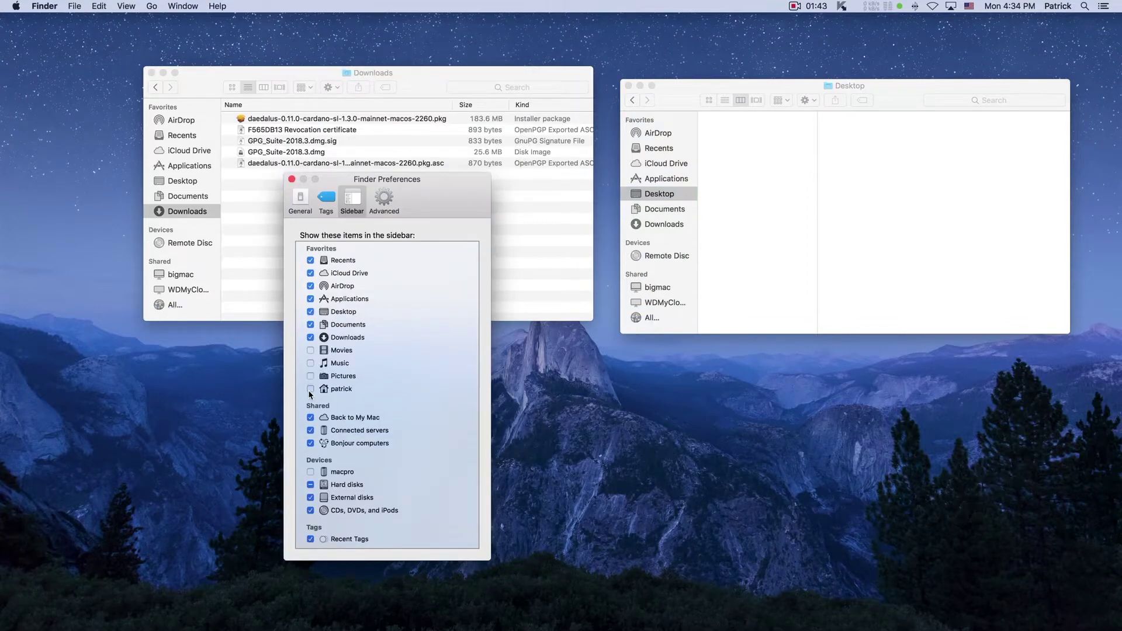
click(309, 389)
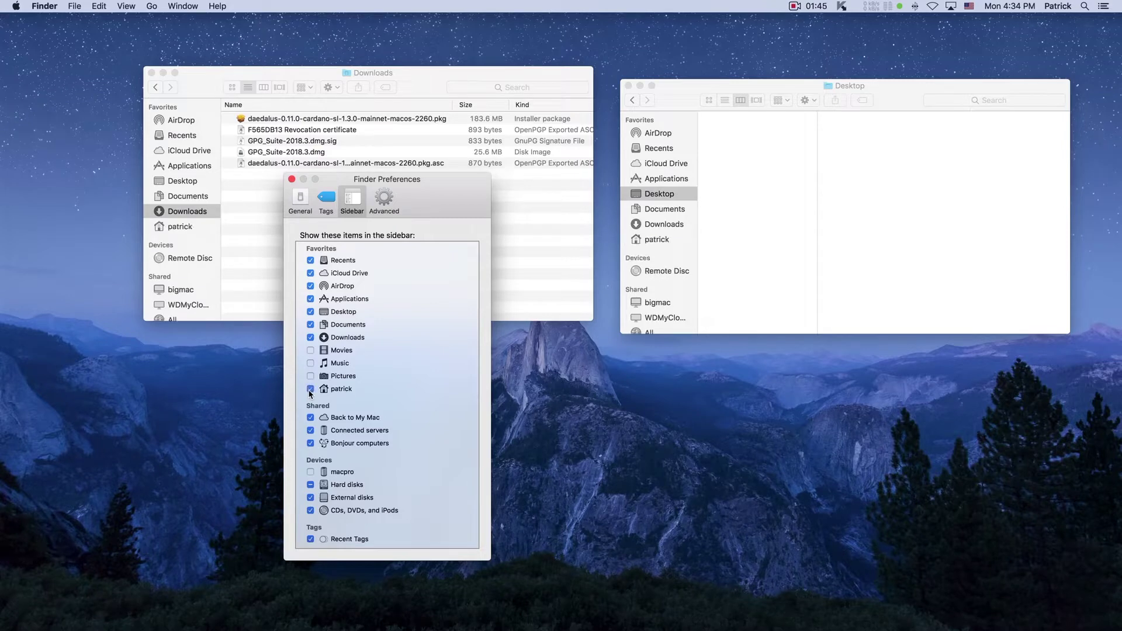
click(310, 389)
click(310, 389)
click(293, 179)
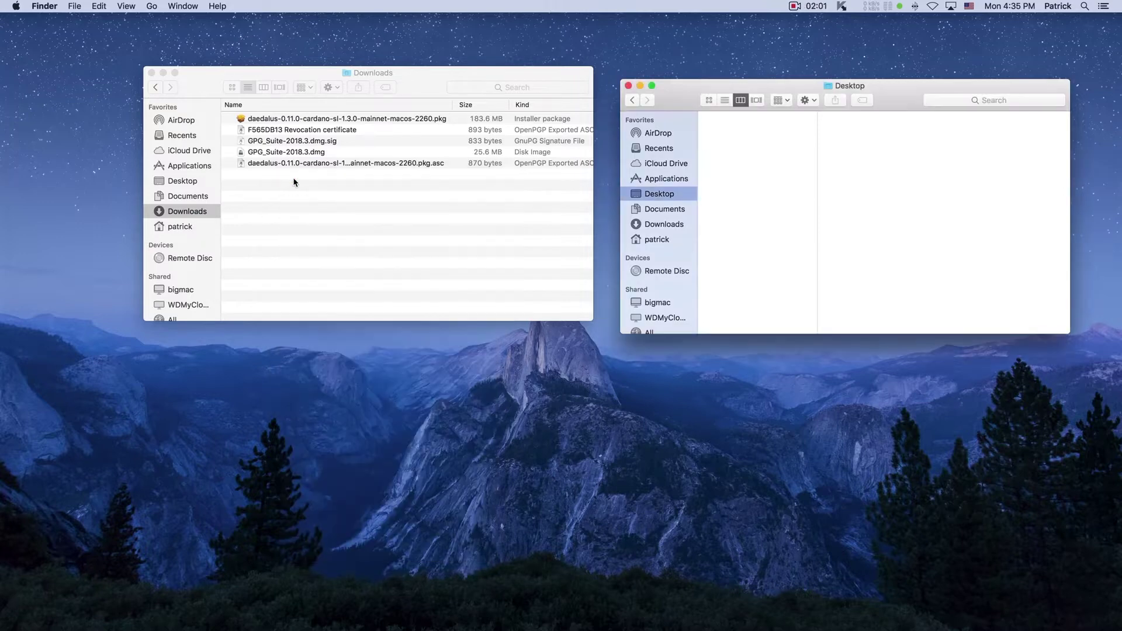
- Create a new folder named DaedalusBackup in the home folder
click(180, 226)
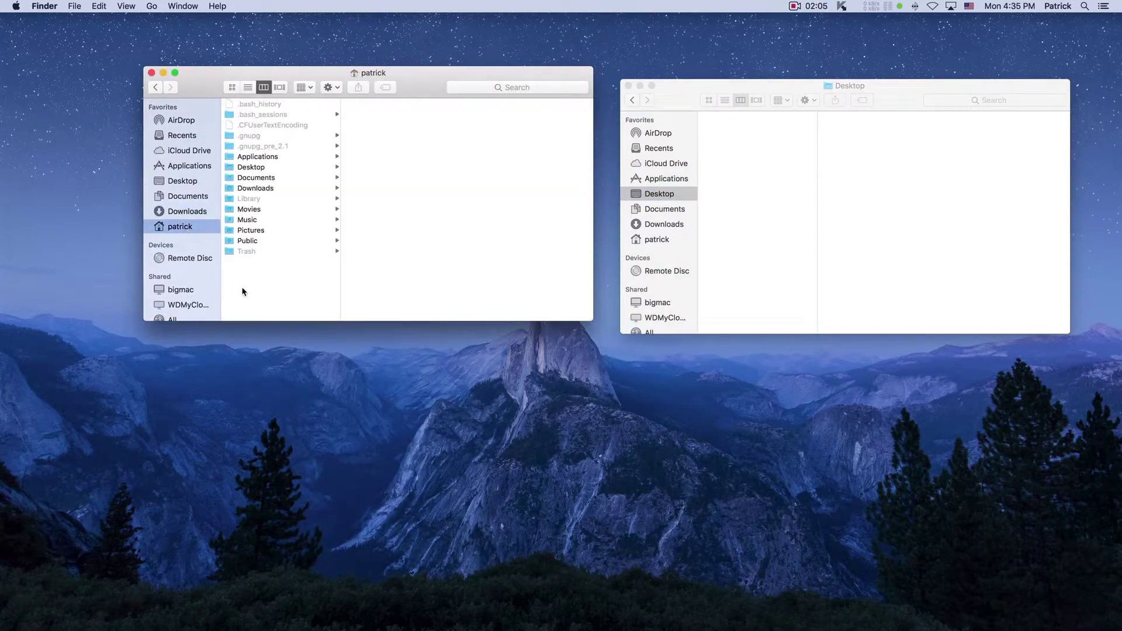
right_click(238, 270)
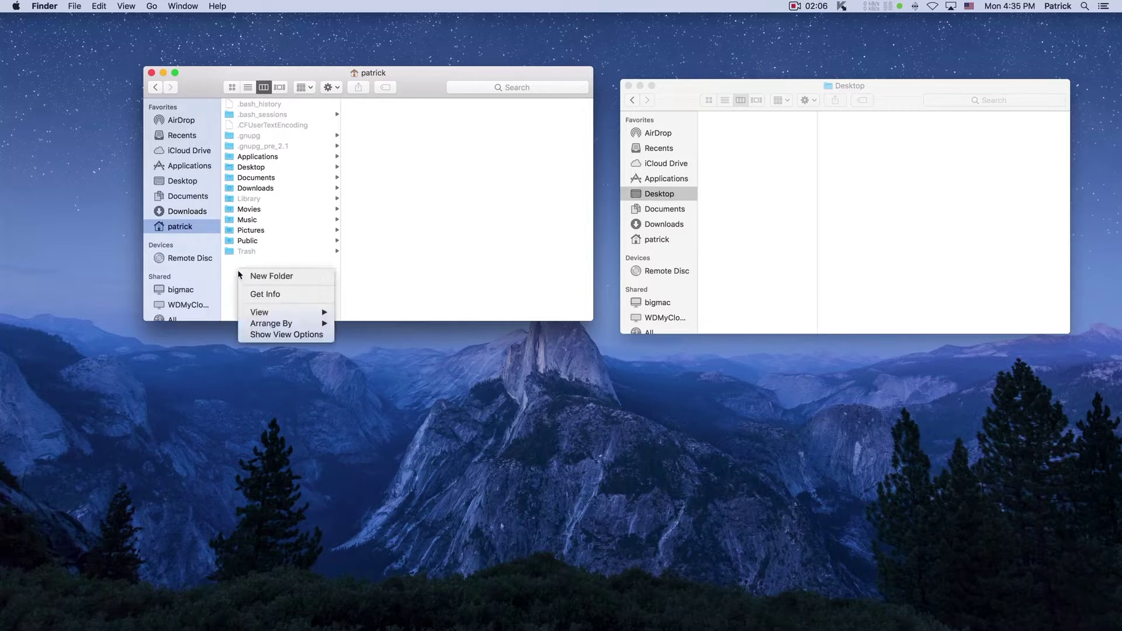
click(278, 277)
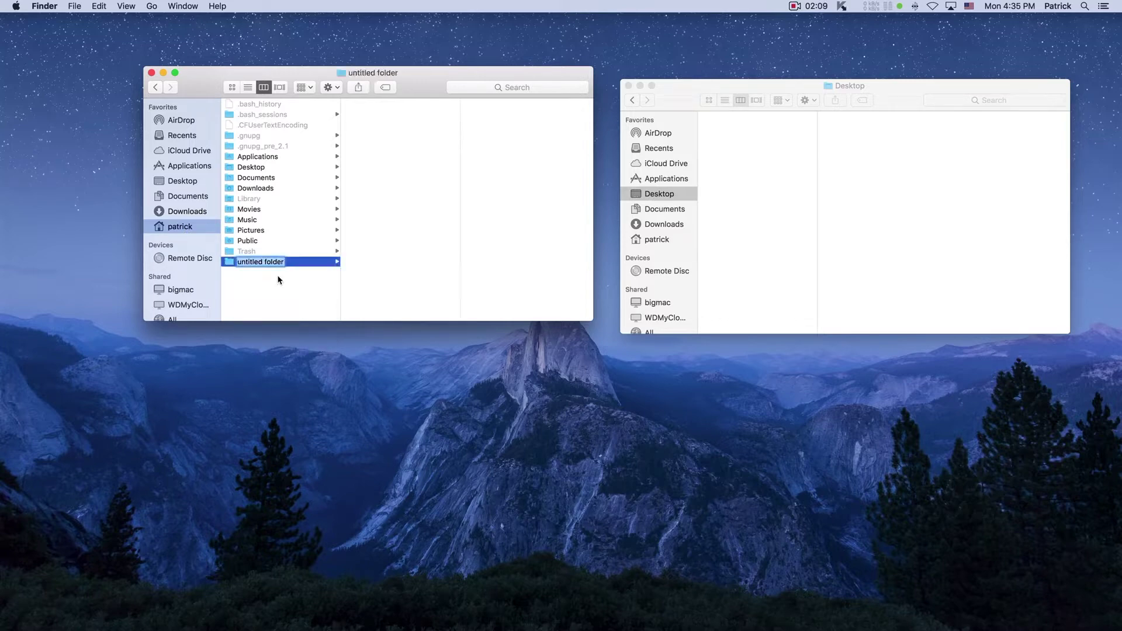
text(DaedalusBackup)
key(Return)
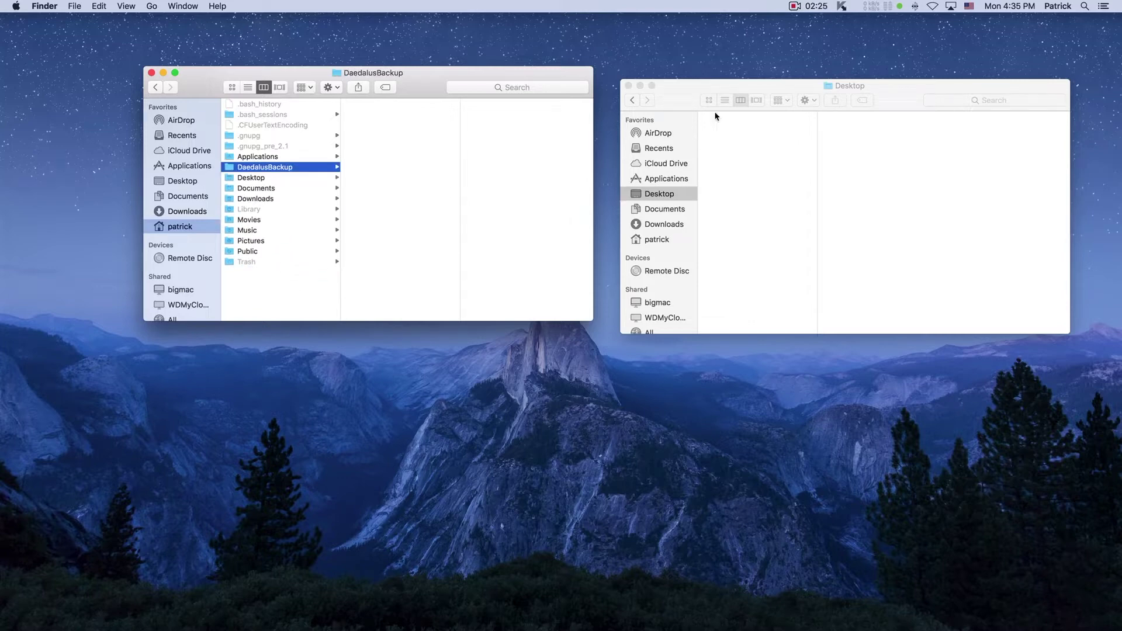
- Align the Desktop window beside the backup window, switch it to the home folder and peek into the hidden Library folder
drag(778, 89, 756, 71)
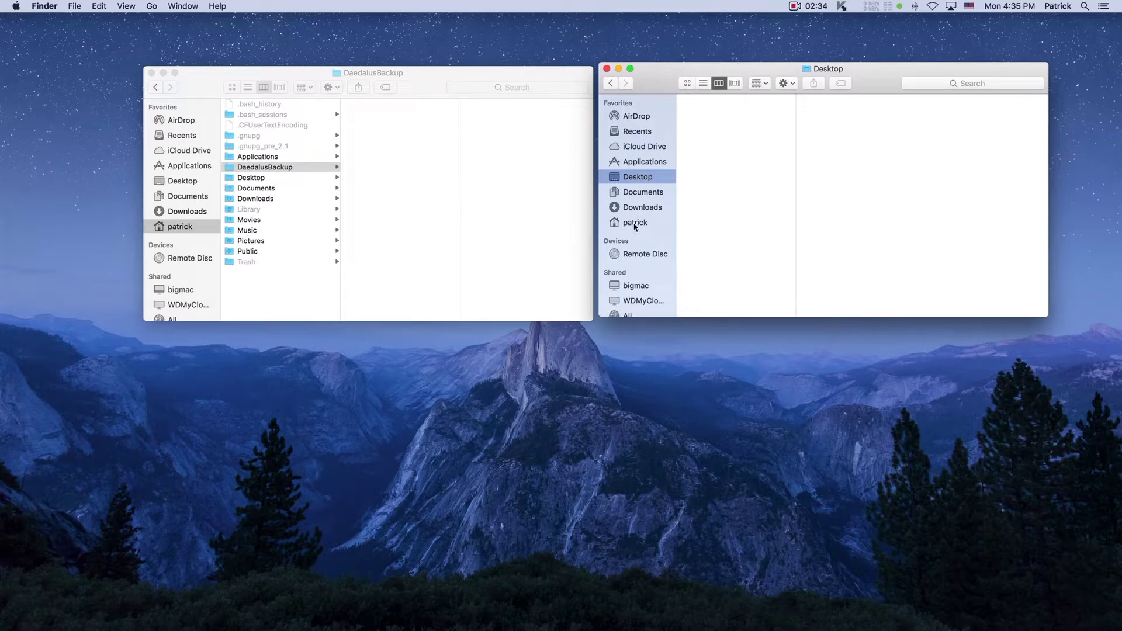
click(635, 226)
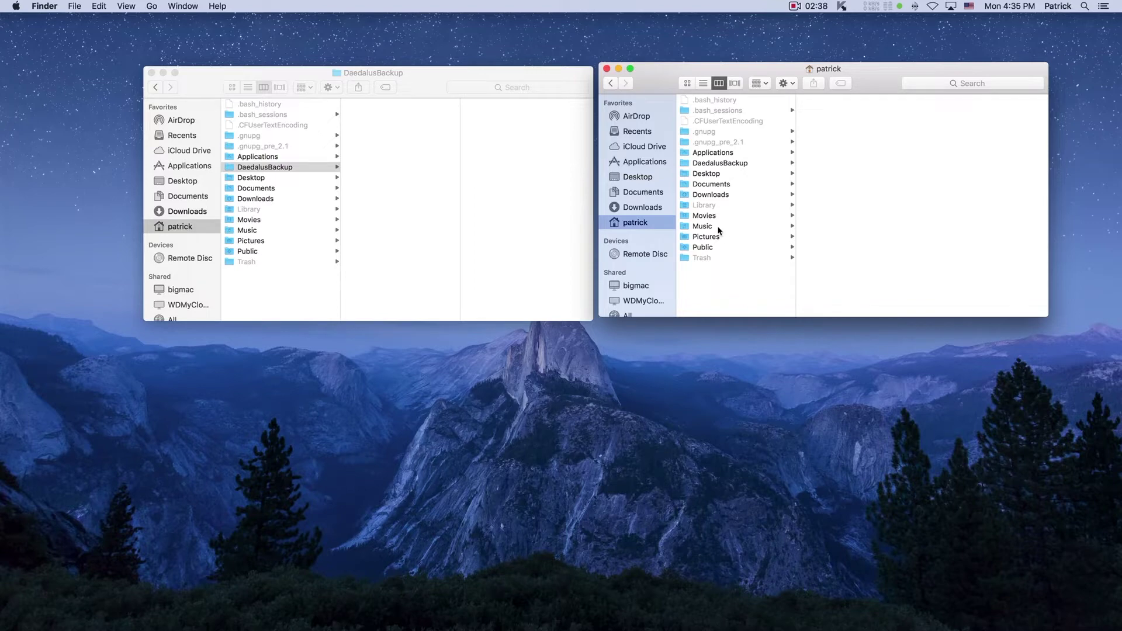
click(715, 208)
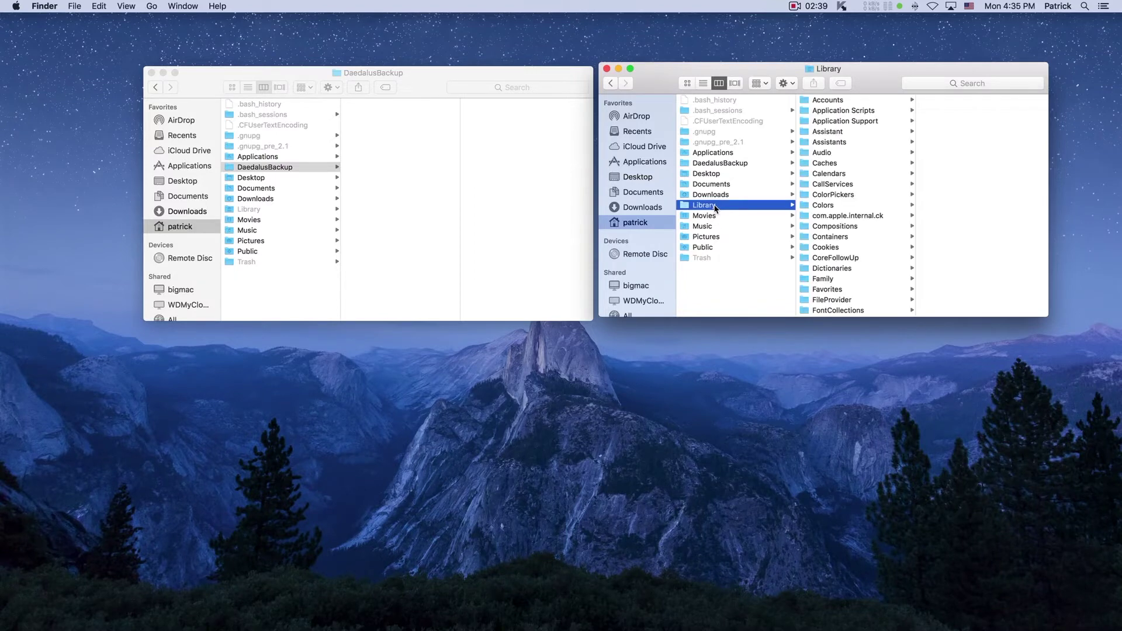
click(707, 219)
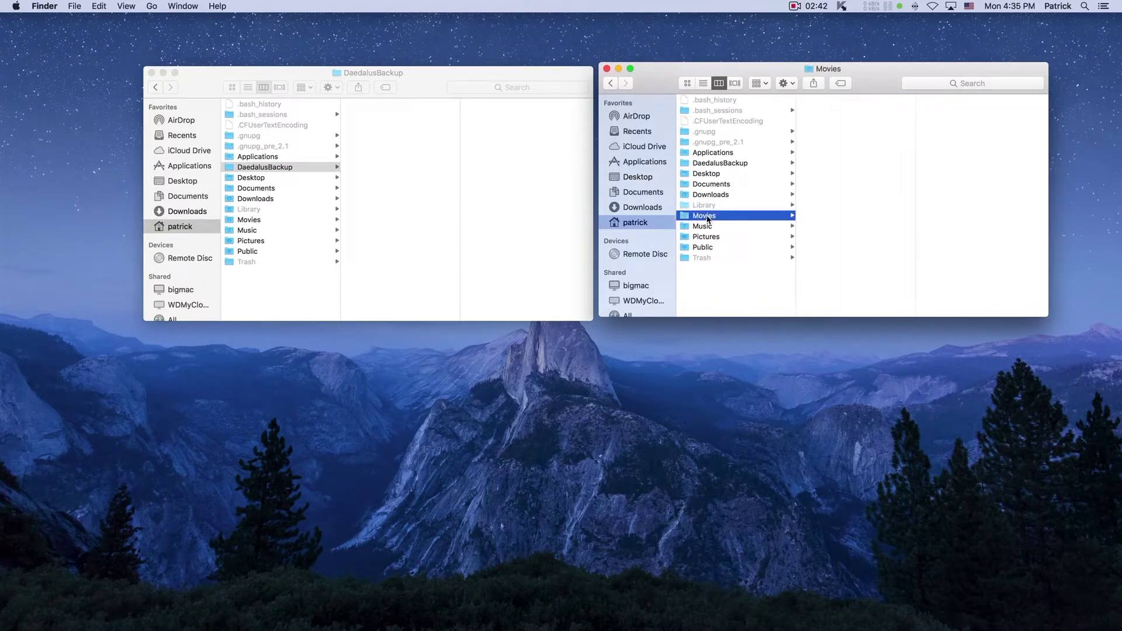
click(708, 198)
click(707, 206)
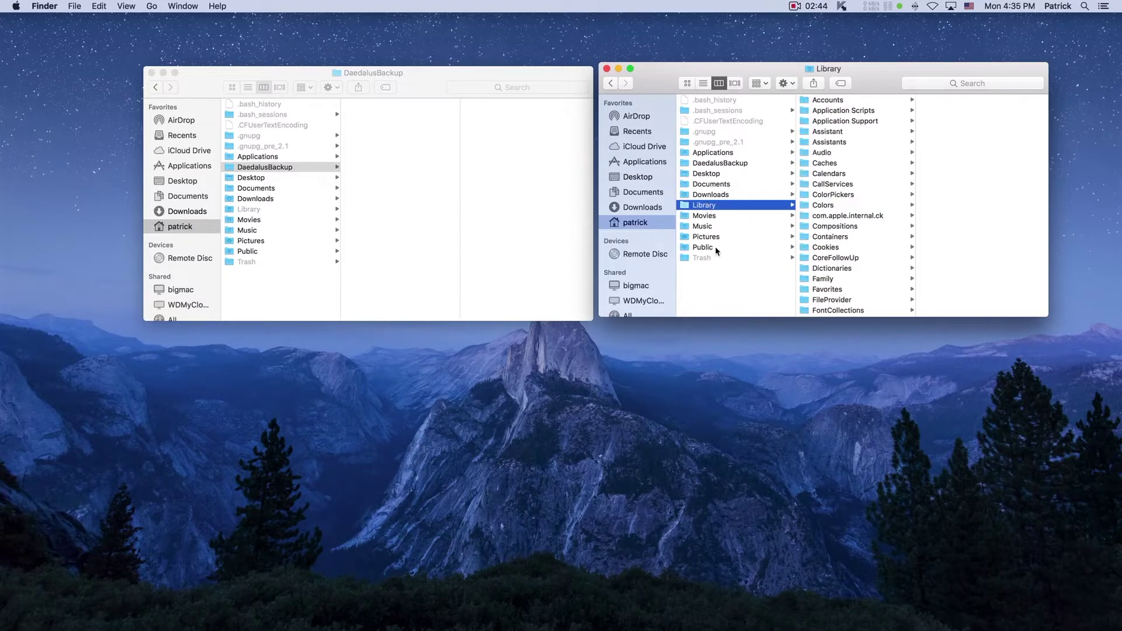
click(714, 277)
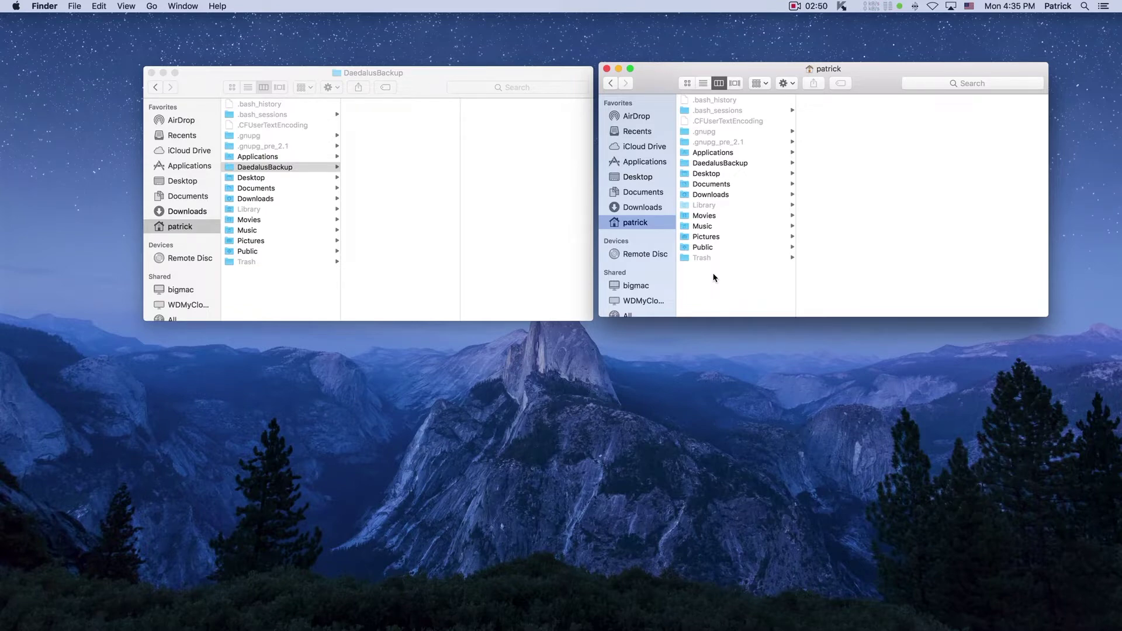
- Toggle the display of hidden files off and on twice, leaving them shown
key(super+shift+period)
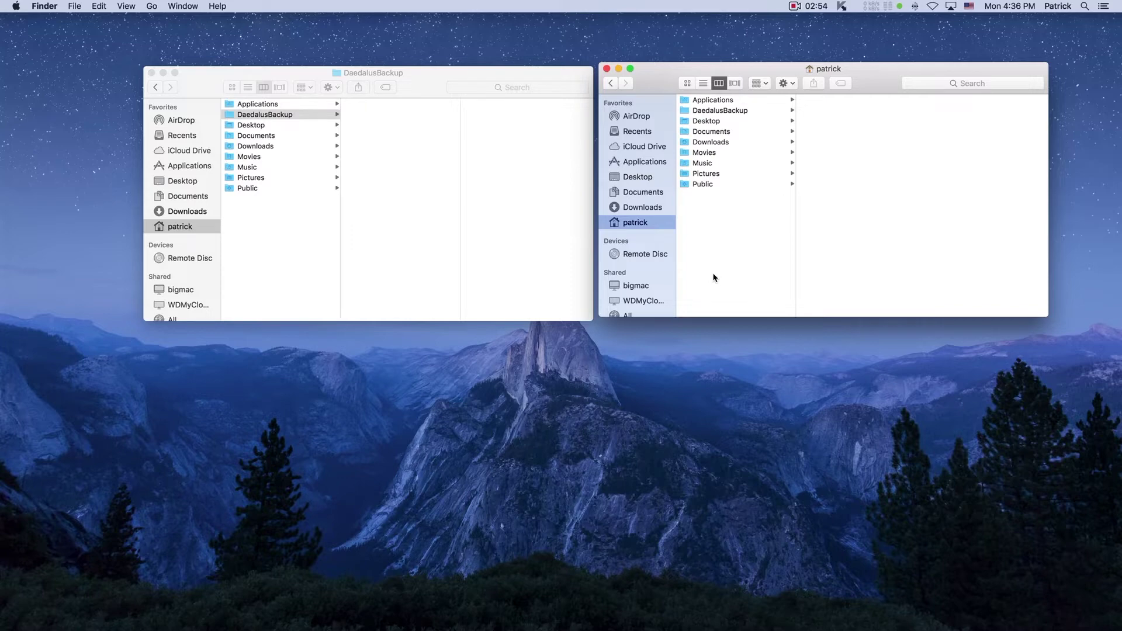
key(super+shift+period)
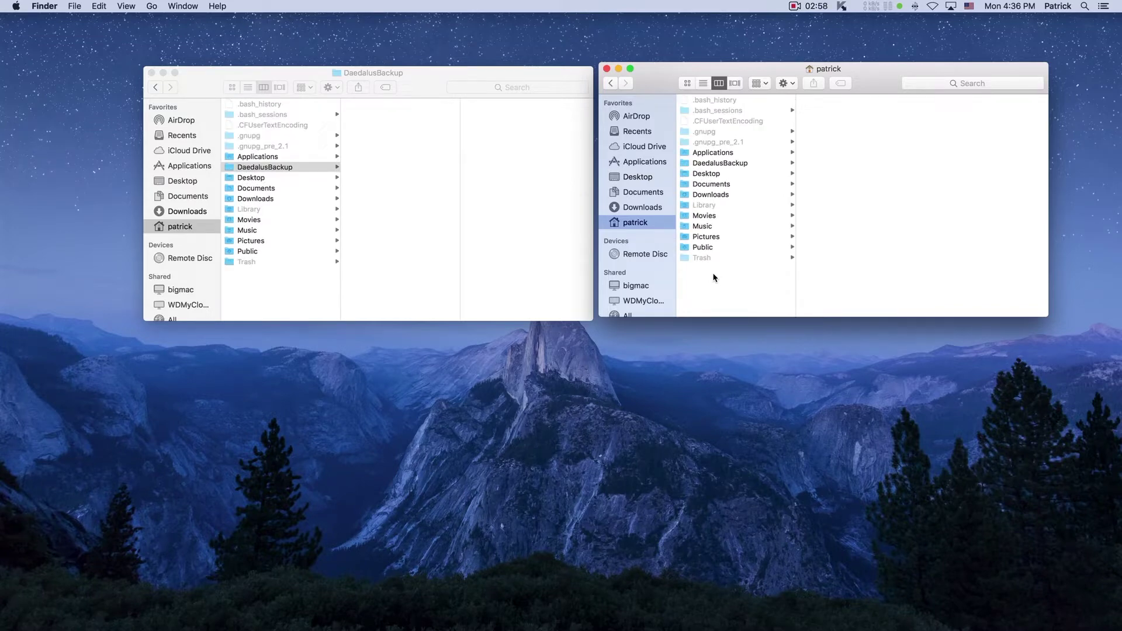
key(super+shift+period)
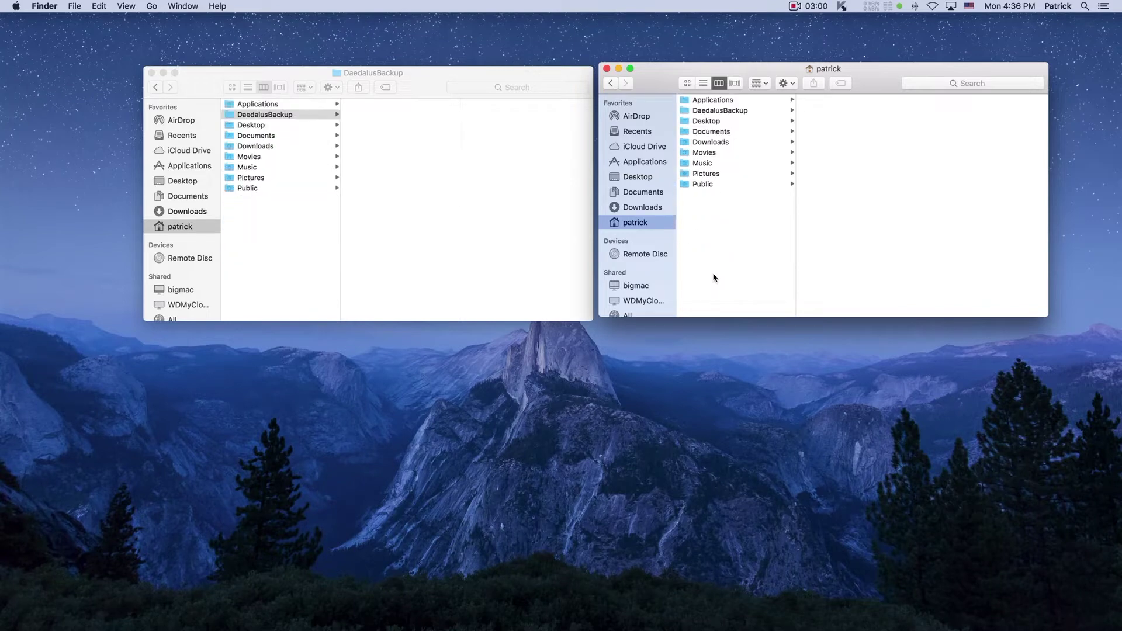
key(super+shift+period)
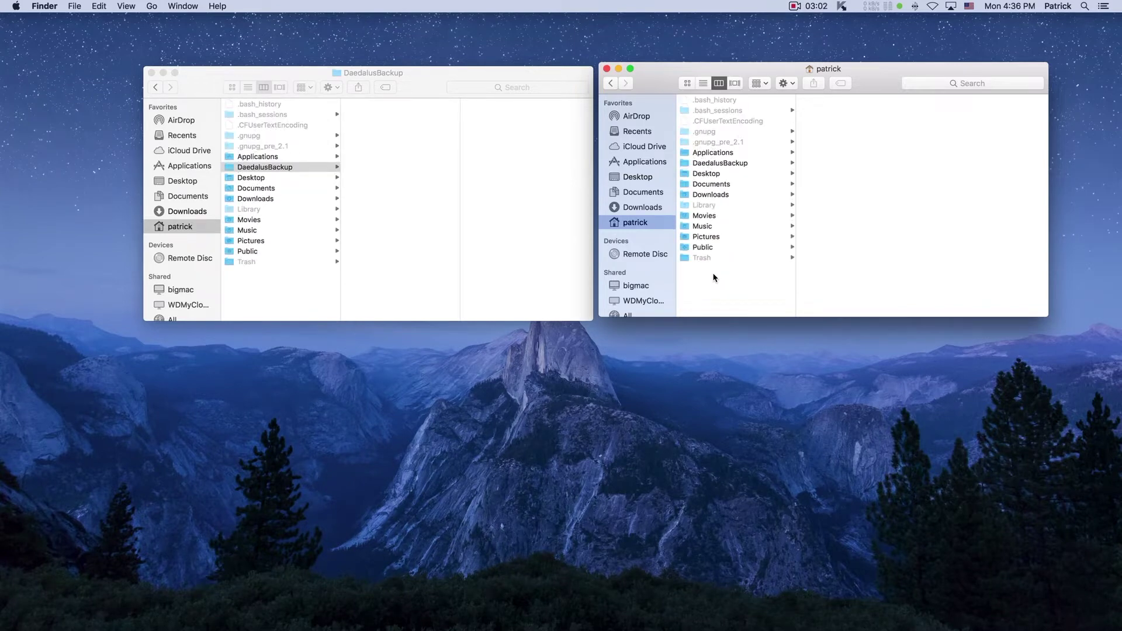
- Open the Daedalus folder inside the home folder's Library, under Application Support
click(710, 207)
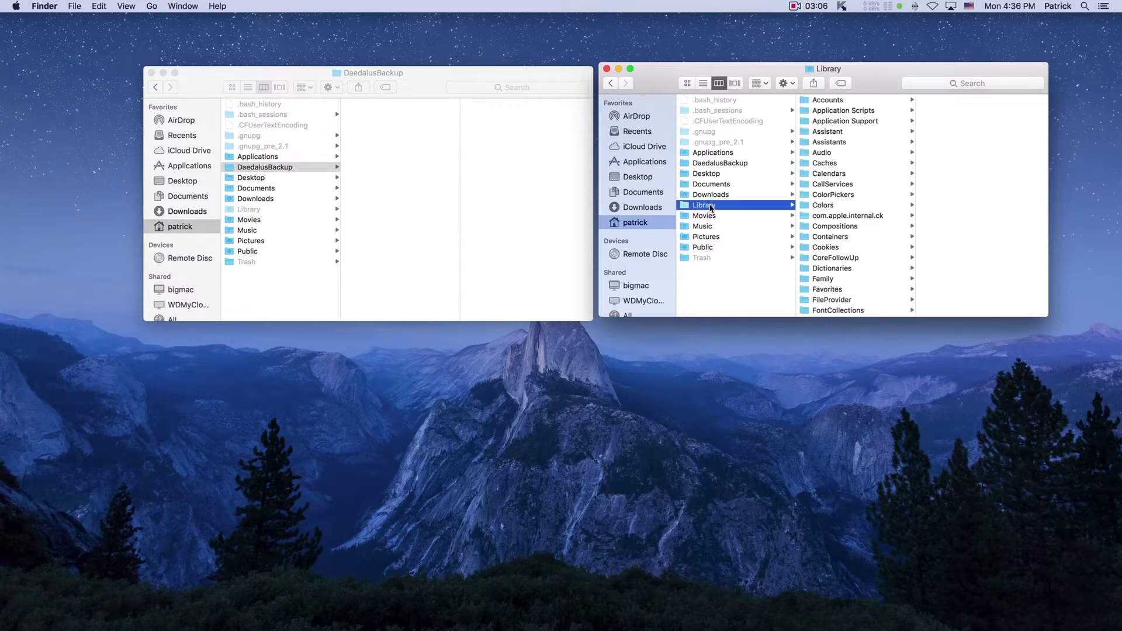
click(848, 122)
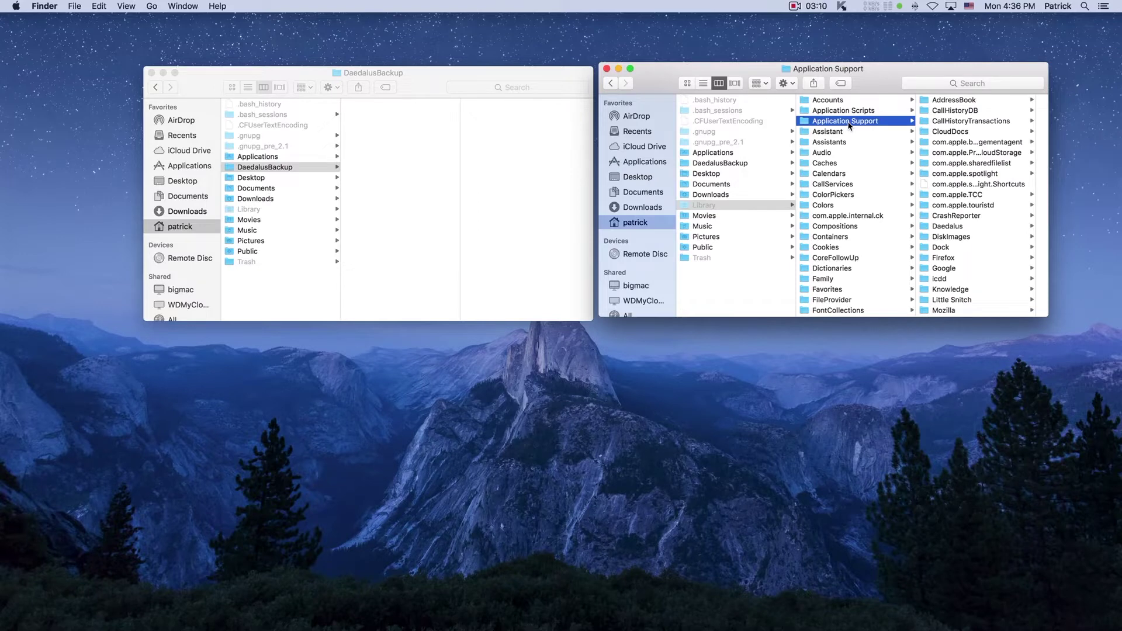
click(950, 229)
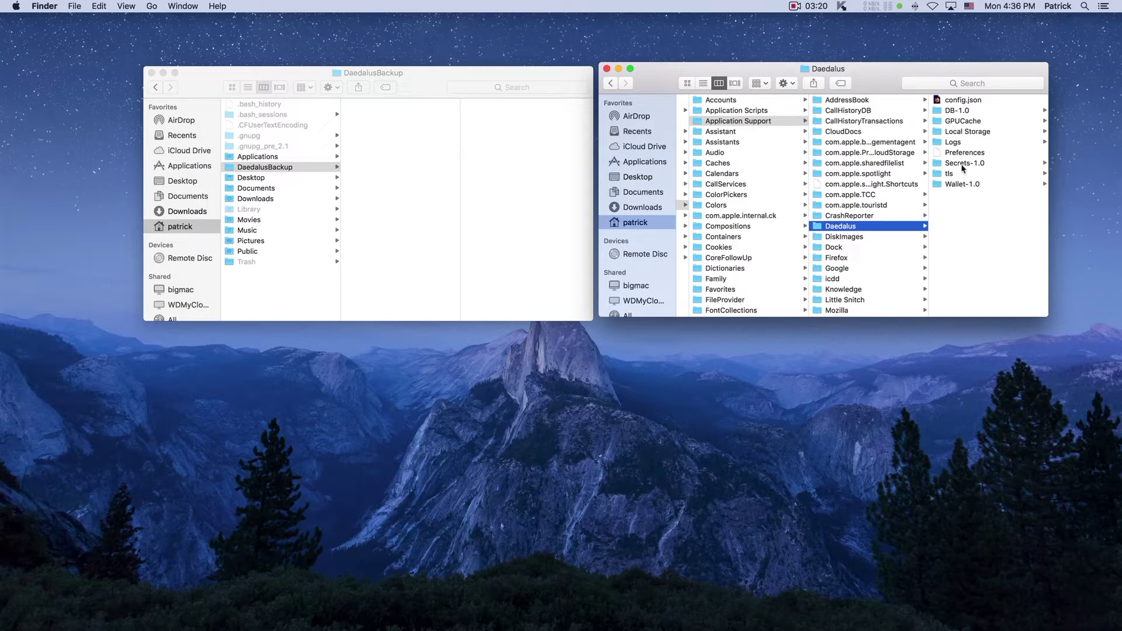
- Copy the Secrets-1.0 and Wallet-1.0 folders from Daedalus into the DaedalusBackup folder
click(963, 165)
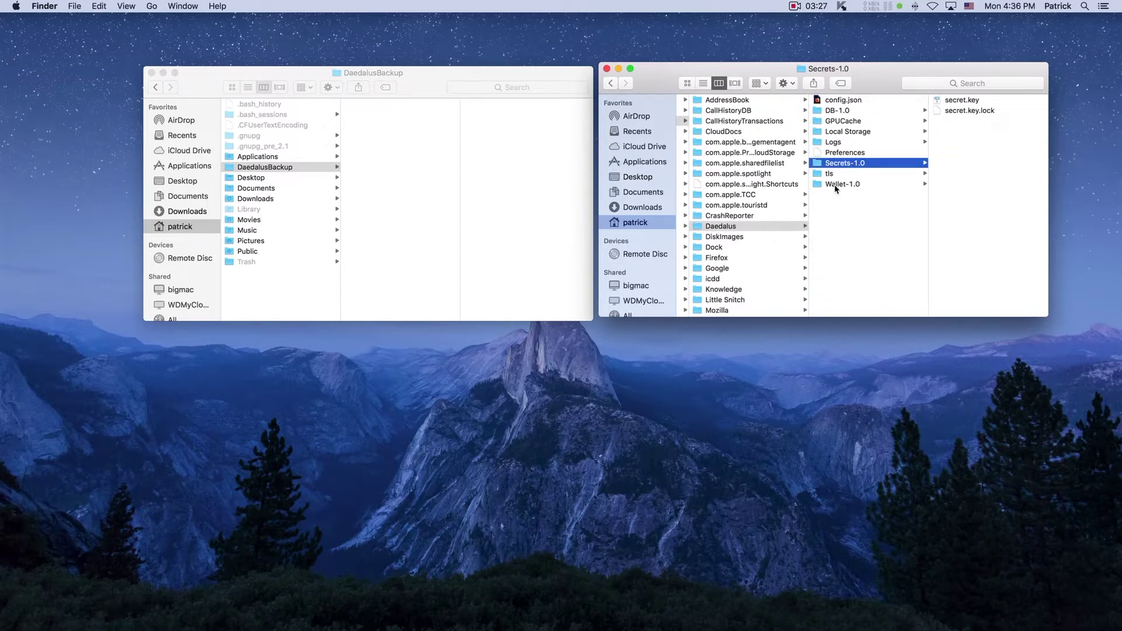
super+click(836, 185)
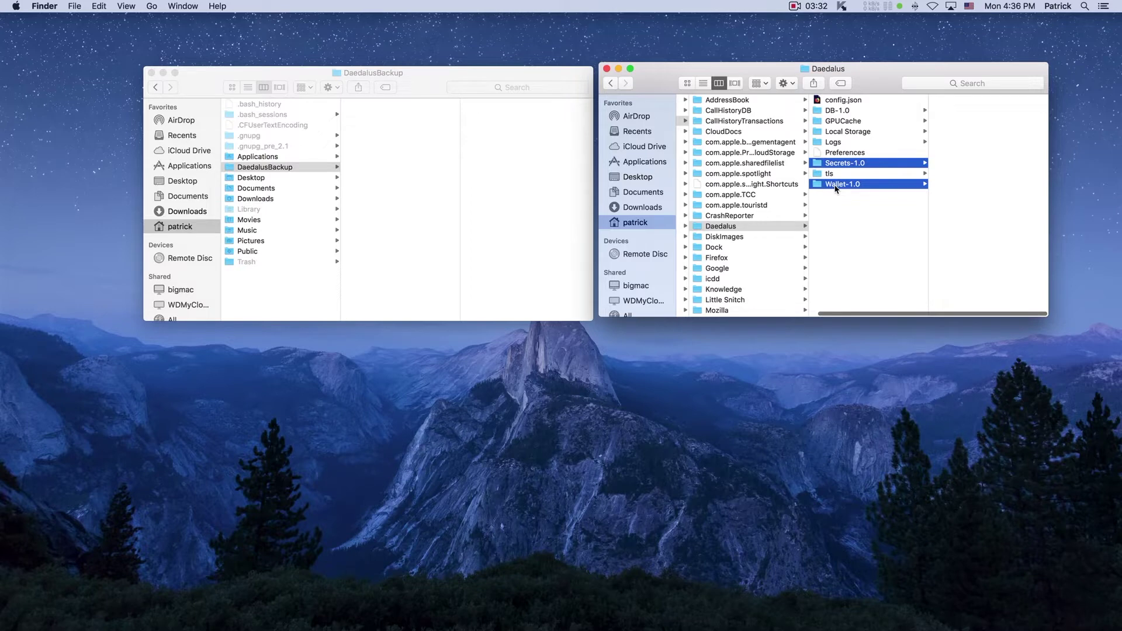
right_click(835, 187)
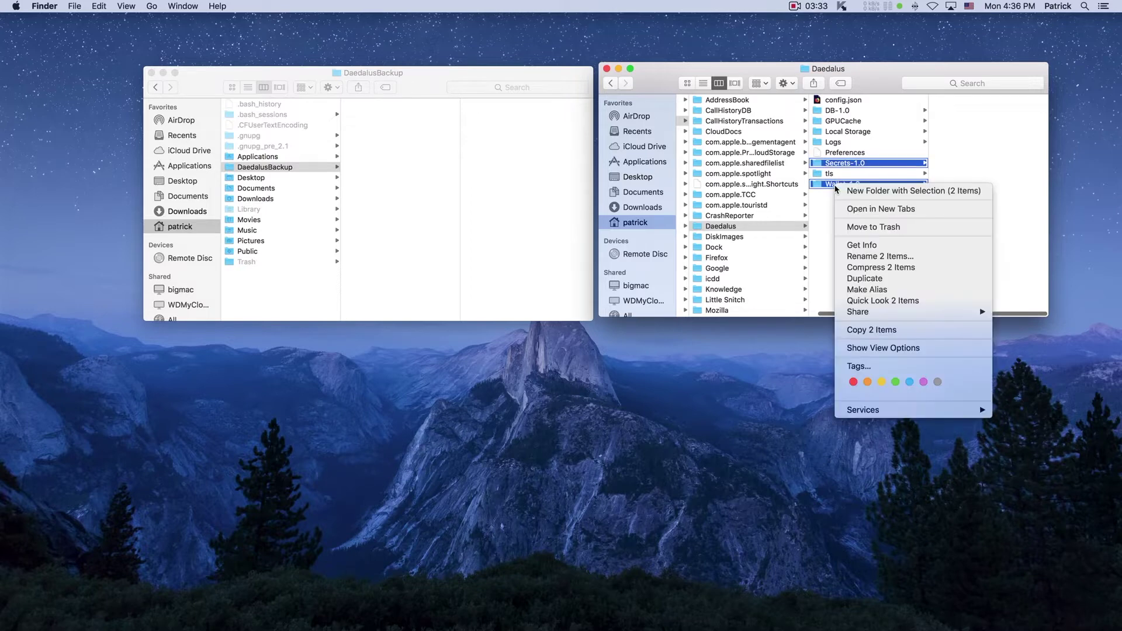
click(857, 332)
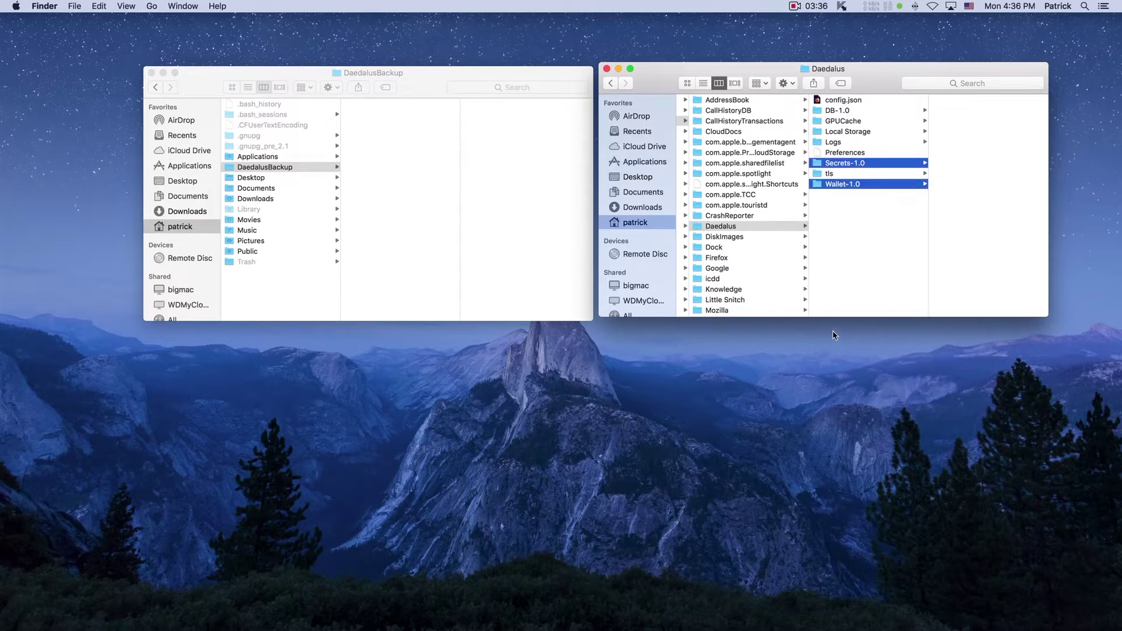
click(240, 168)
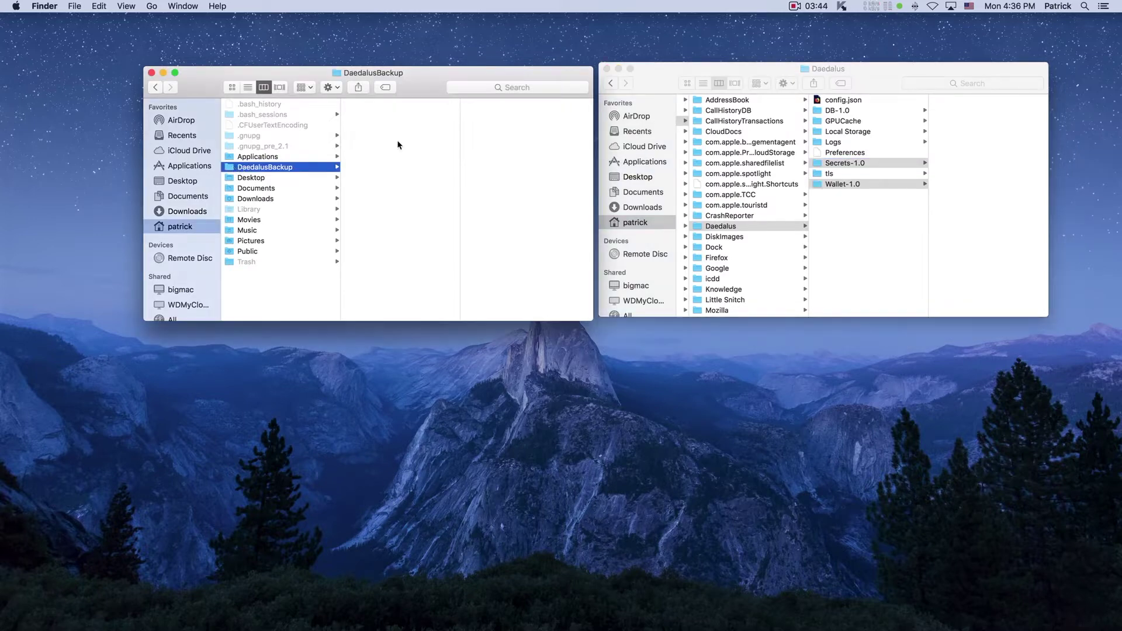
right_click(398, 144)
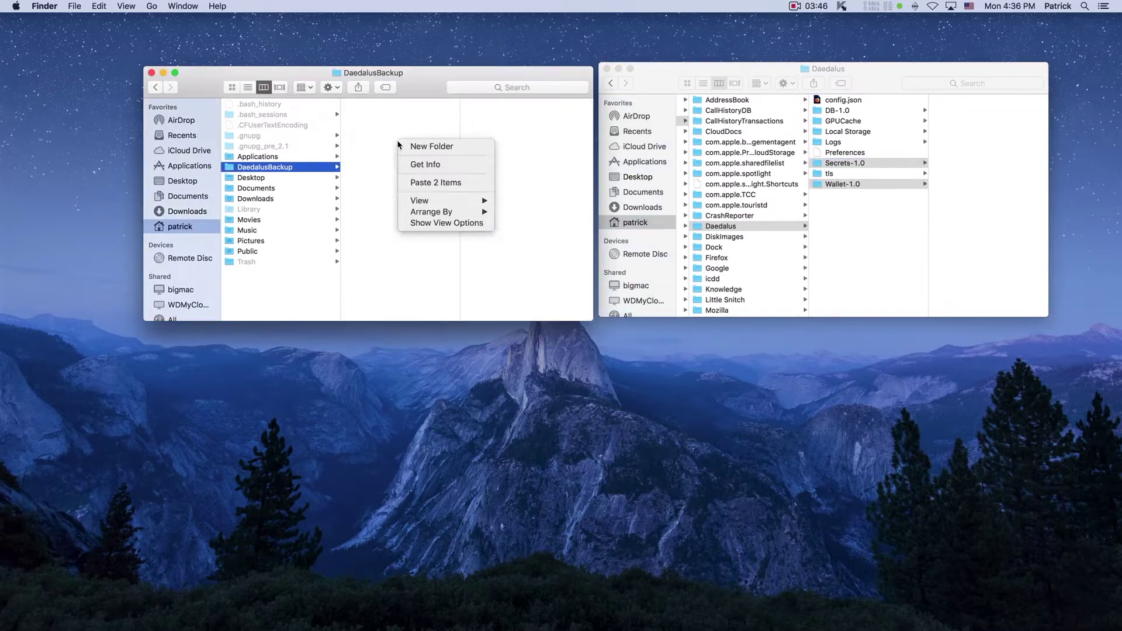
click(418, 182)
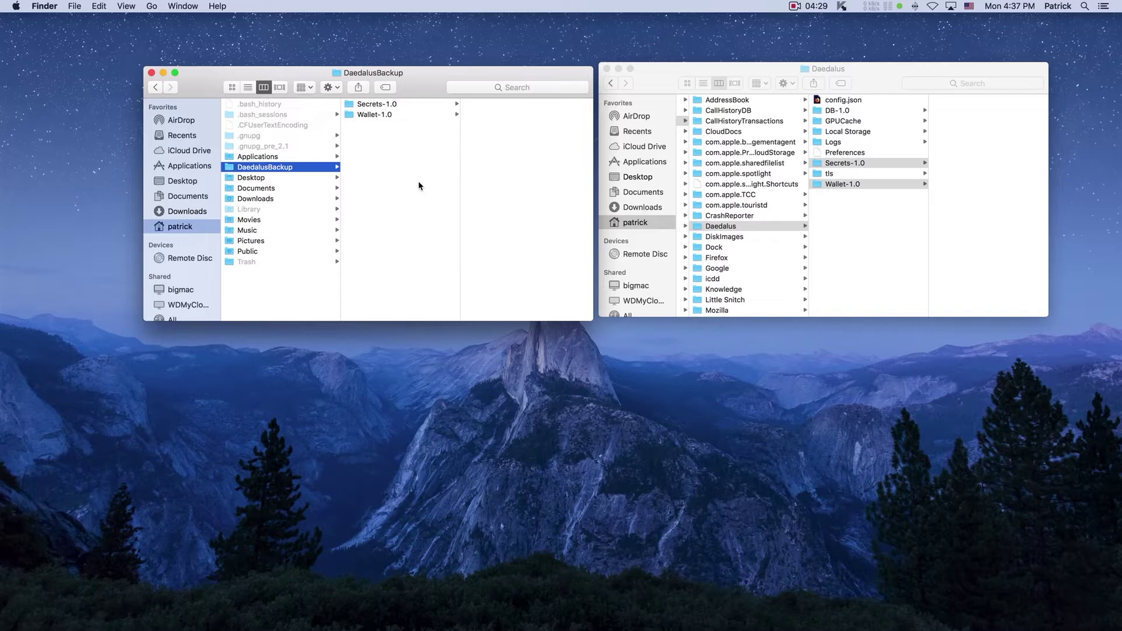
- Move the original Daedalus folder in Application Support to the Trash
click(716, 225)
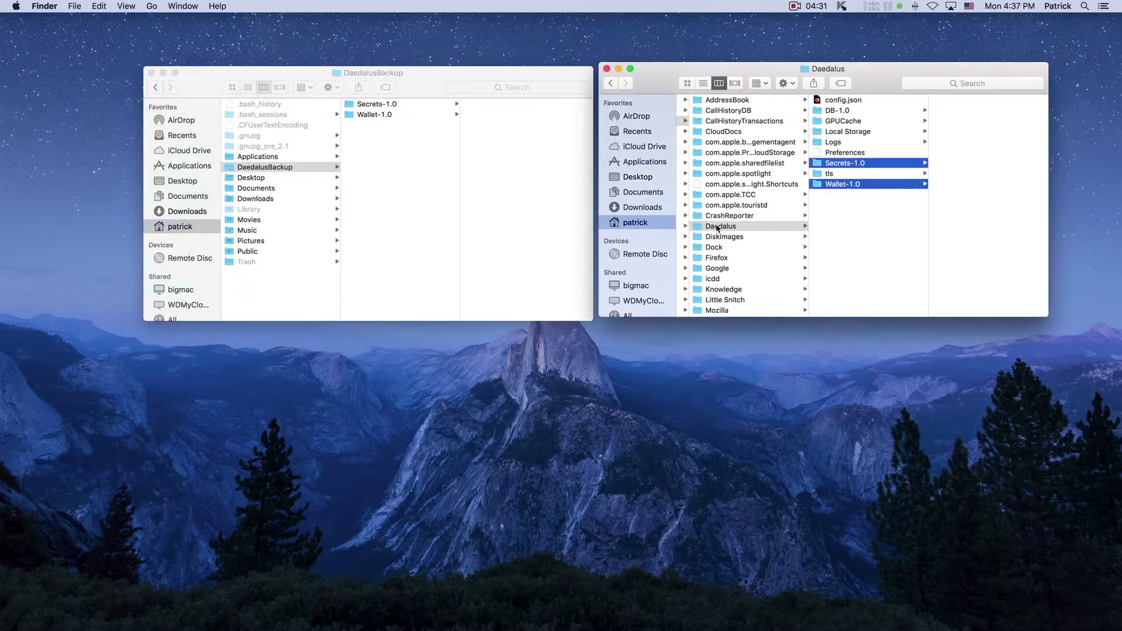
click(716, 226)
click(697, 228)
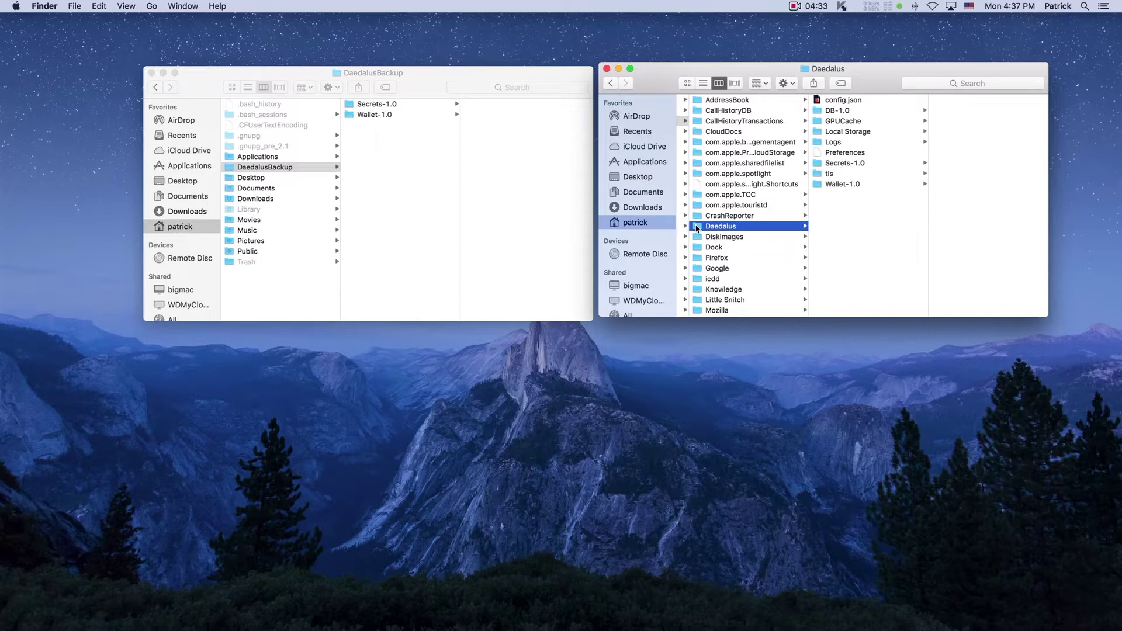
right_click(696, 229)
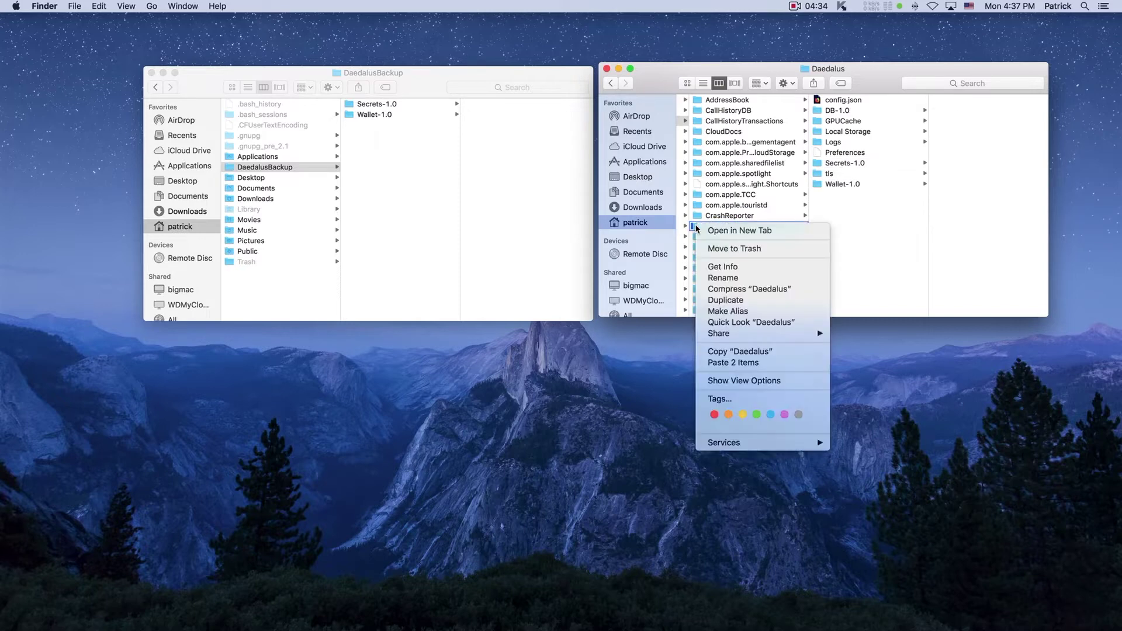
click(753, 250)
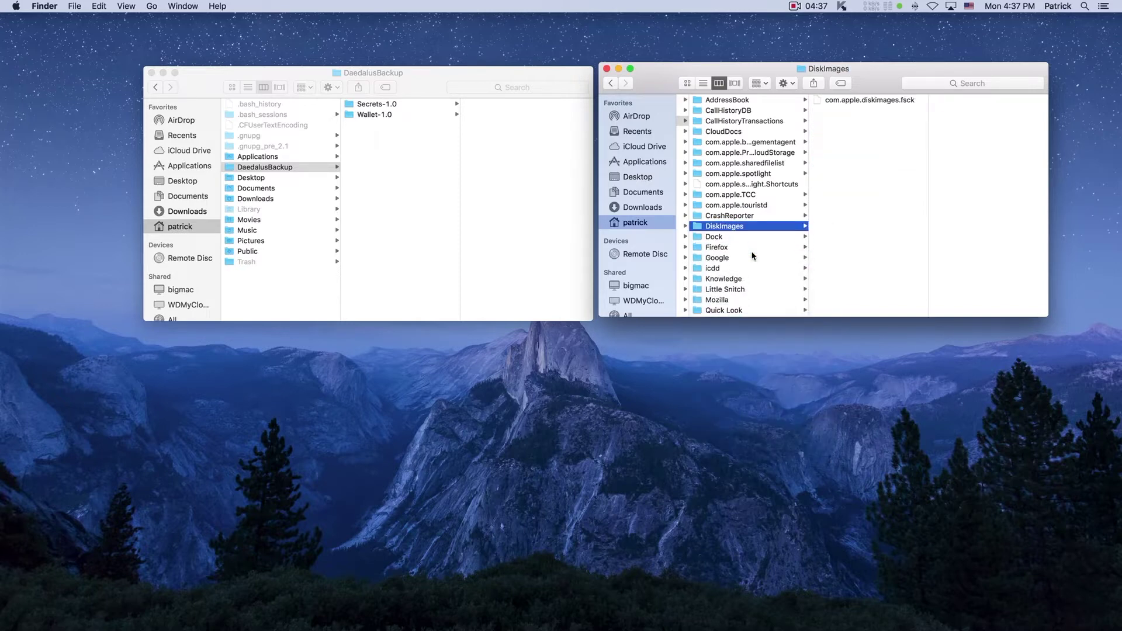
- Move the Daedalus application from Applications to the Trash, authorizing it with the administrator's user name and password
click(639, 164)
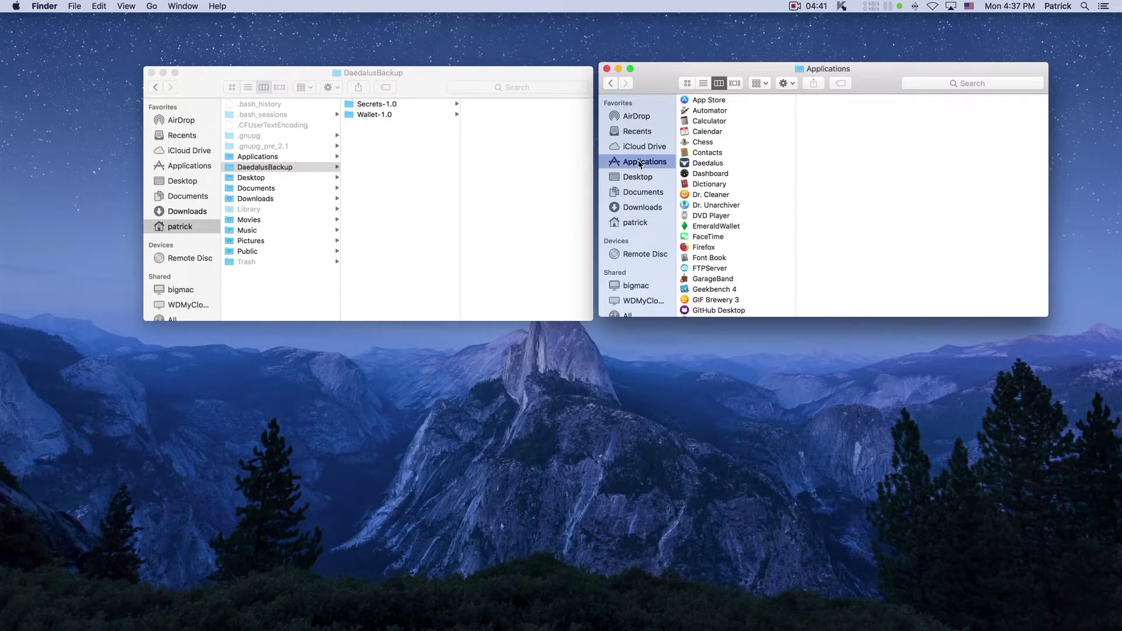
click(706, 164)
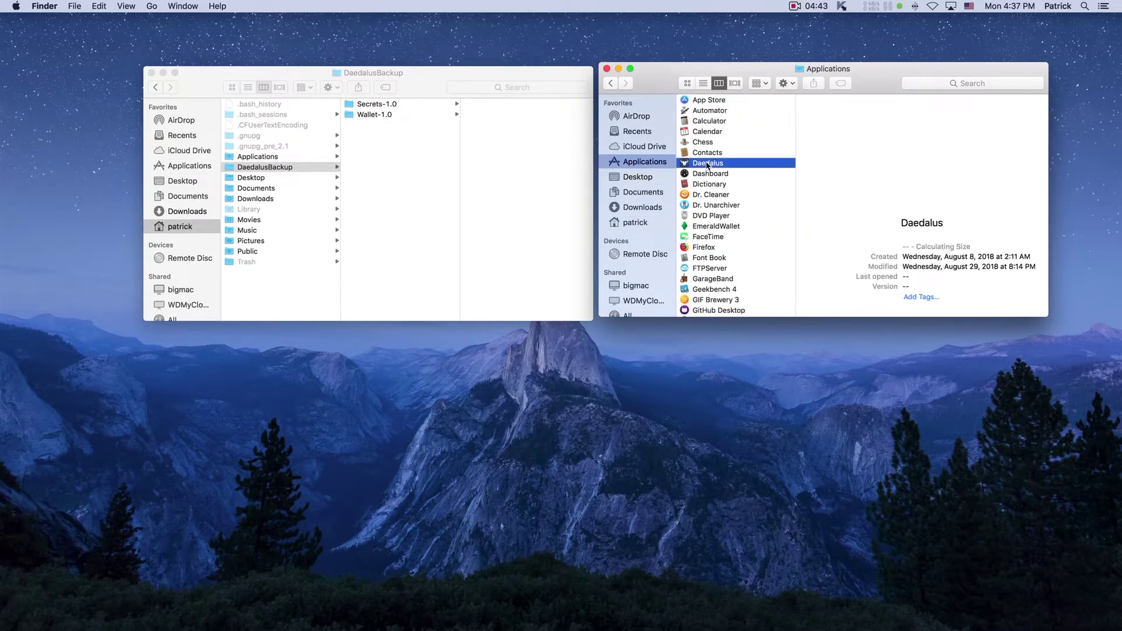
right_click(707, 164)
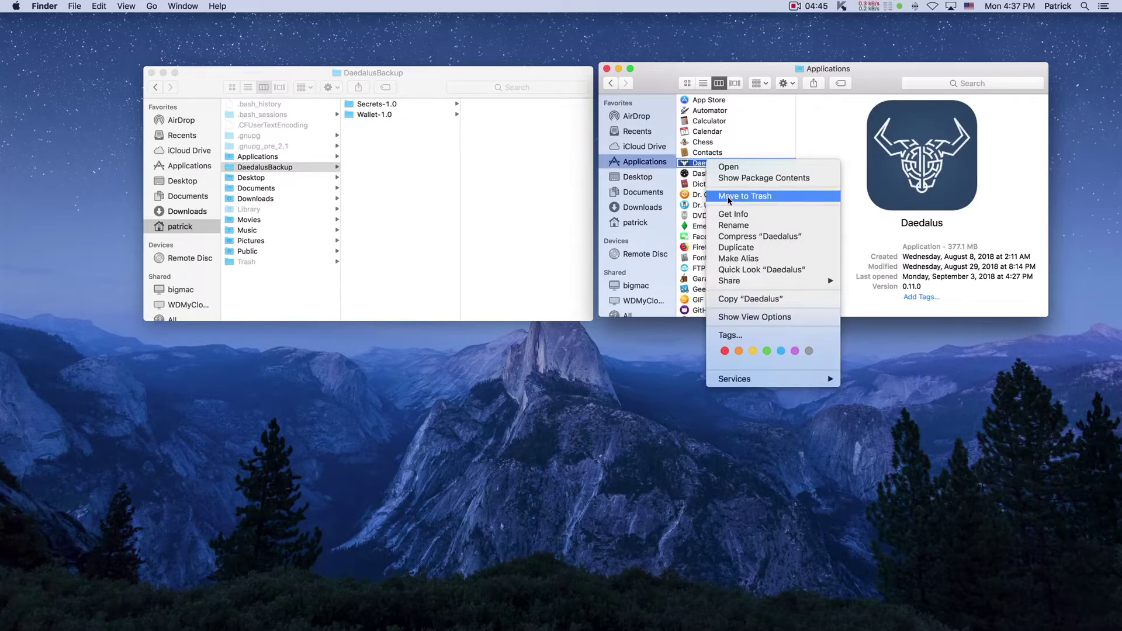
click(728, 198)
text(spongebob)
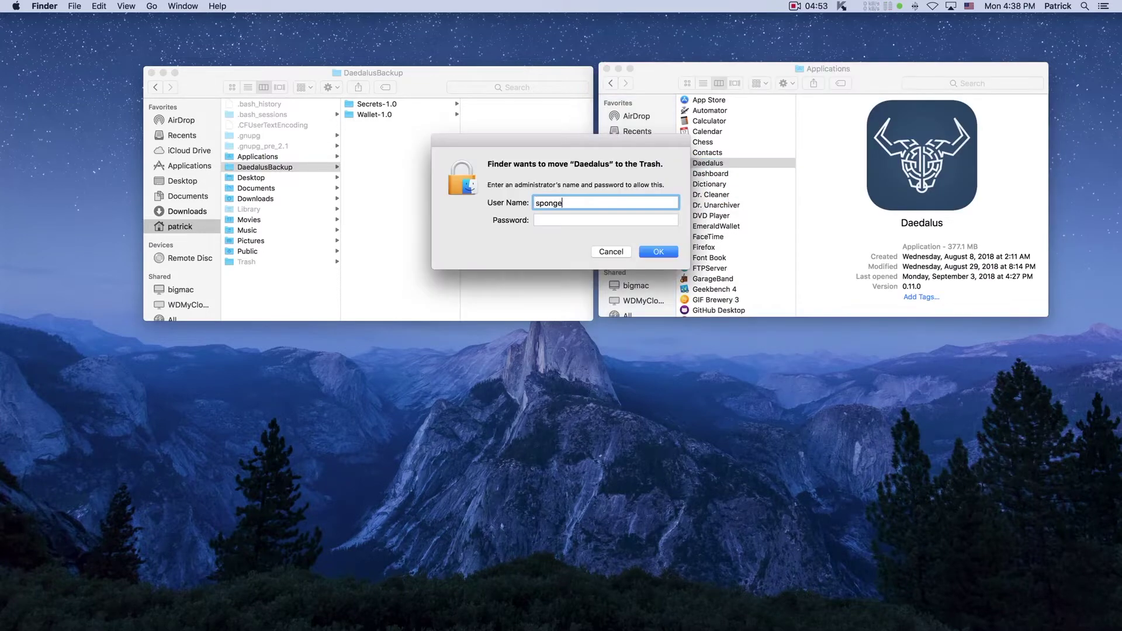
key(Tab)
text(***********)
key(Return)
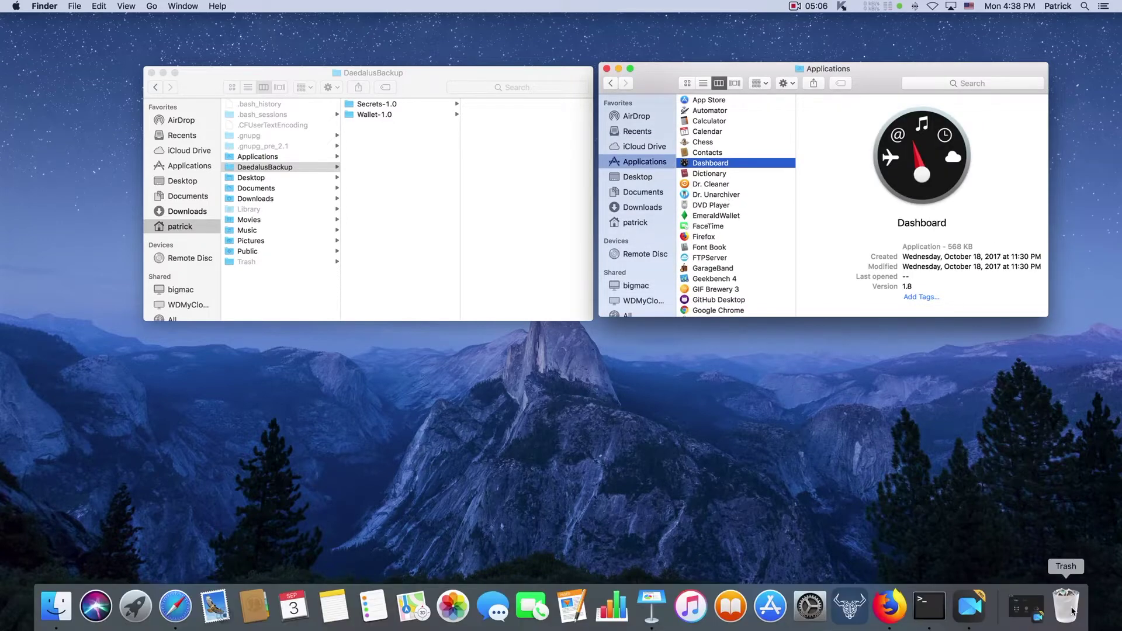
- Open the Trash and permanently erase the Daedalus folder and application in it
click(1066, 607)
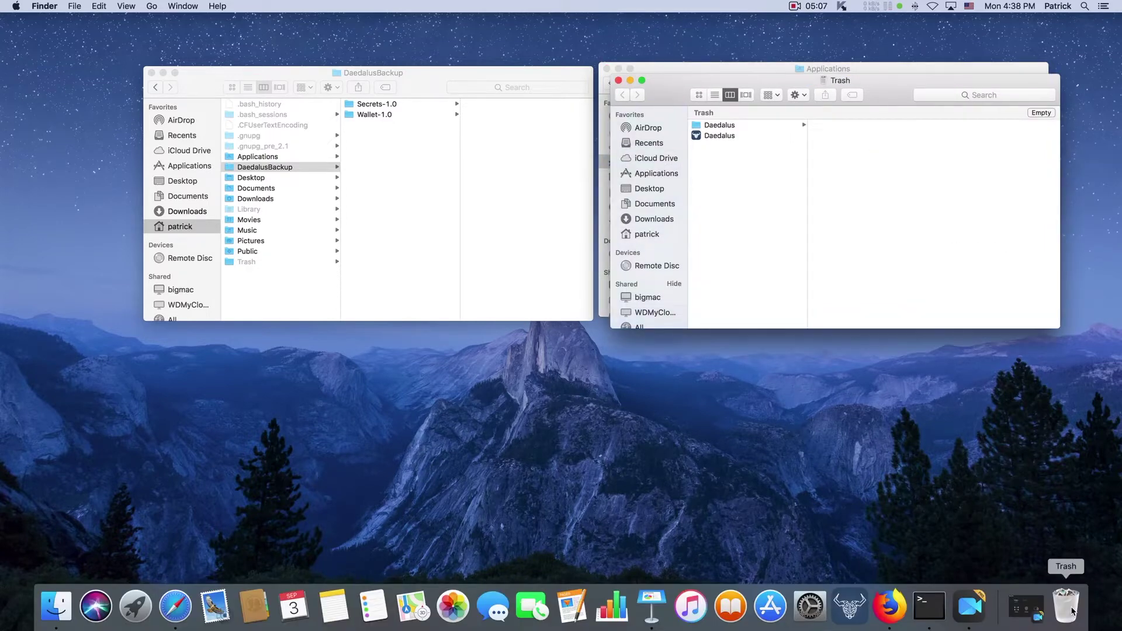
click(1042, 113)
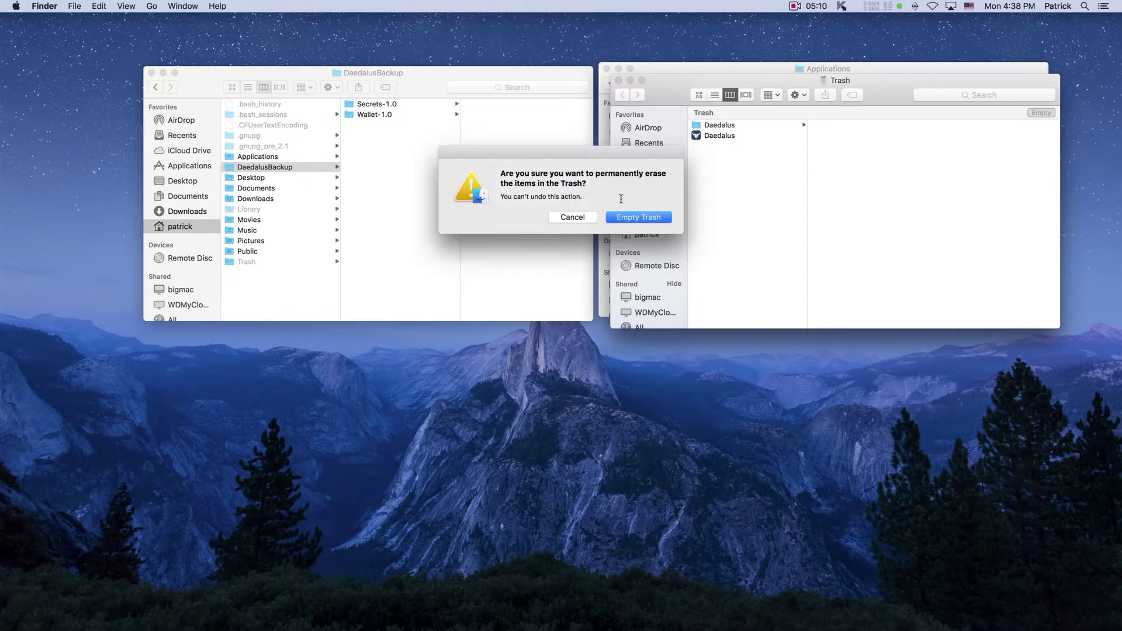
click(638, 219)
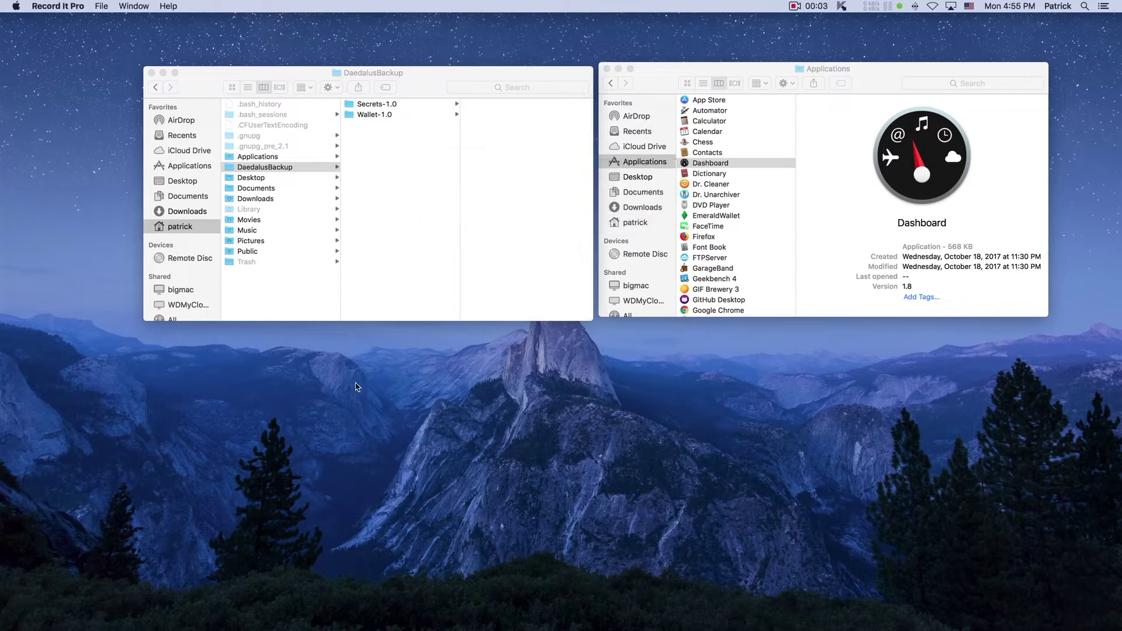
- Check the home folder's Library, under Application Support, for any remaining Daedalus folder
mouse_move(1064, 623)
click(638, 224)
click(637, 223)
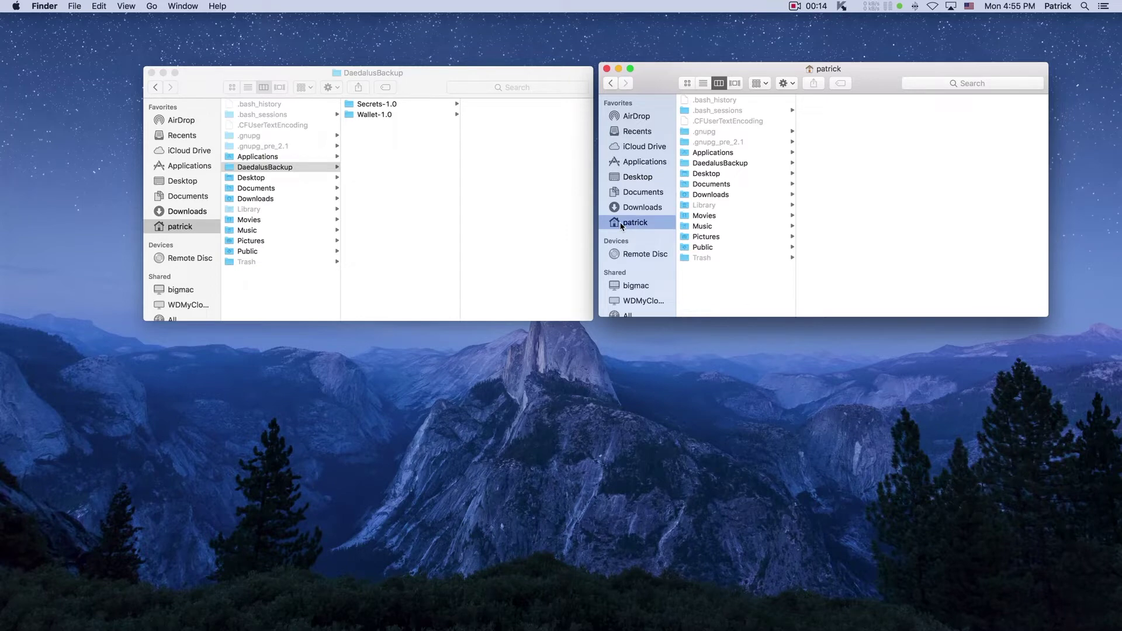
click(706, 205)
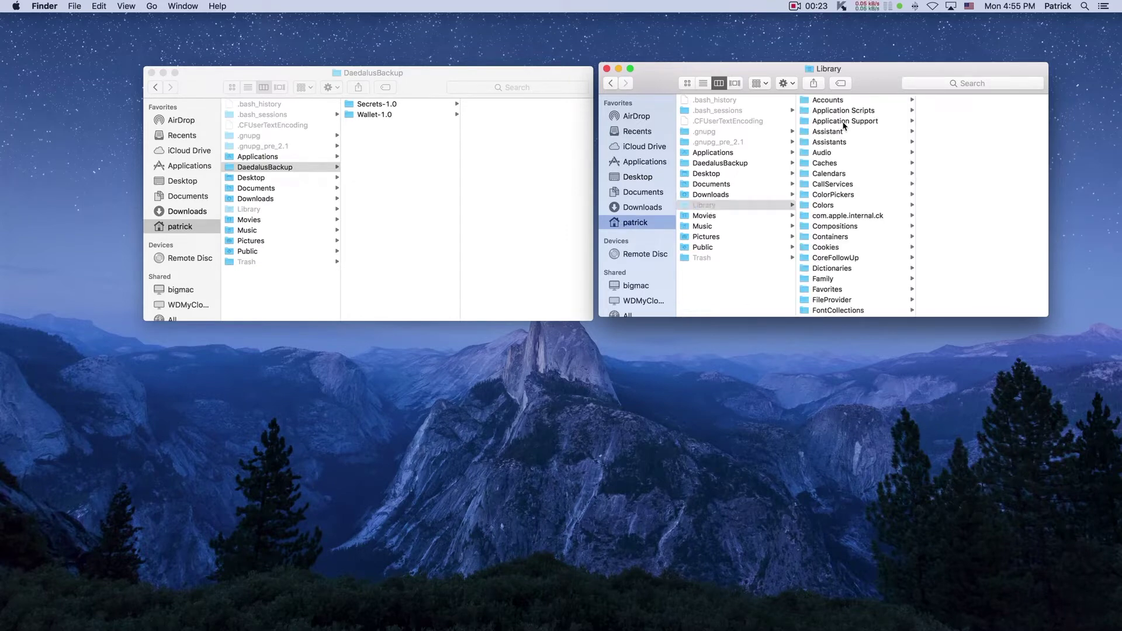
click(844, 123)
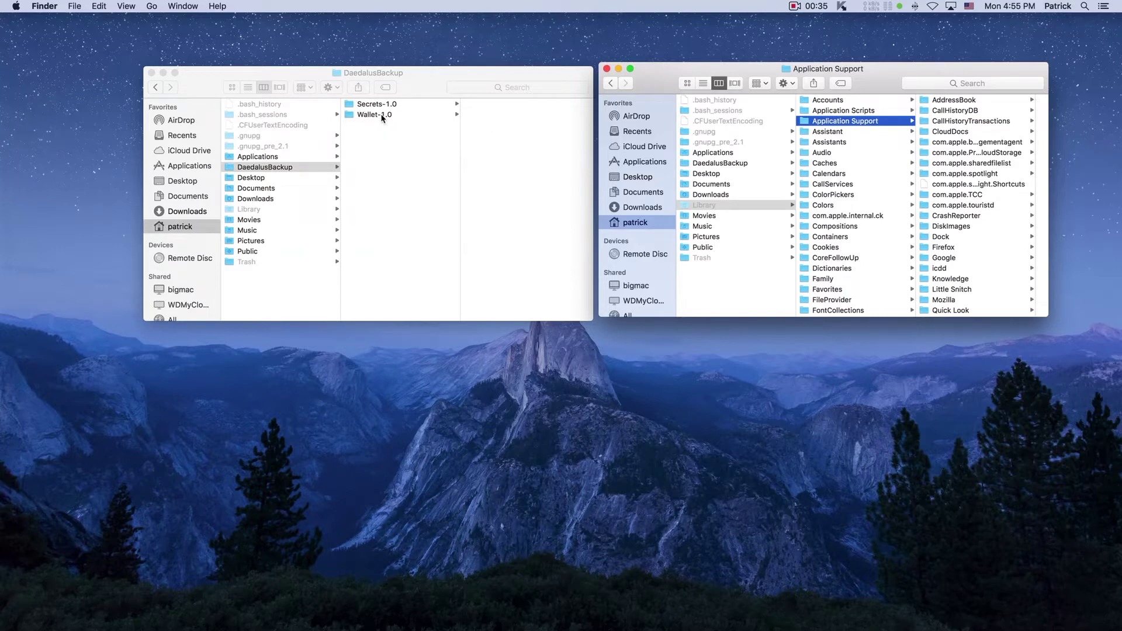
- Switch to Safari, inspect the security certificate of daedaluswallet.io and dismiss it
click(170, 611)
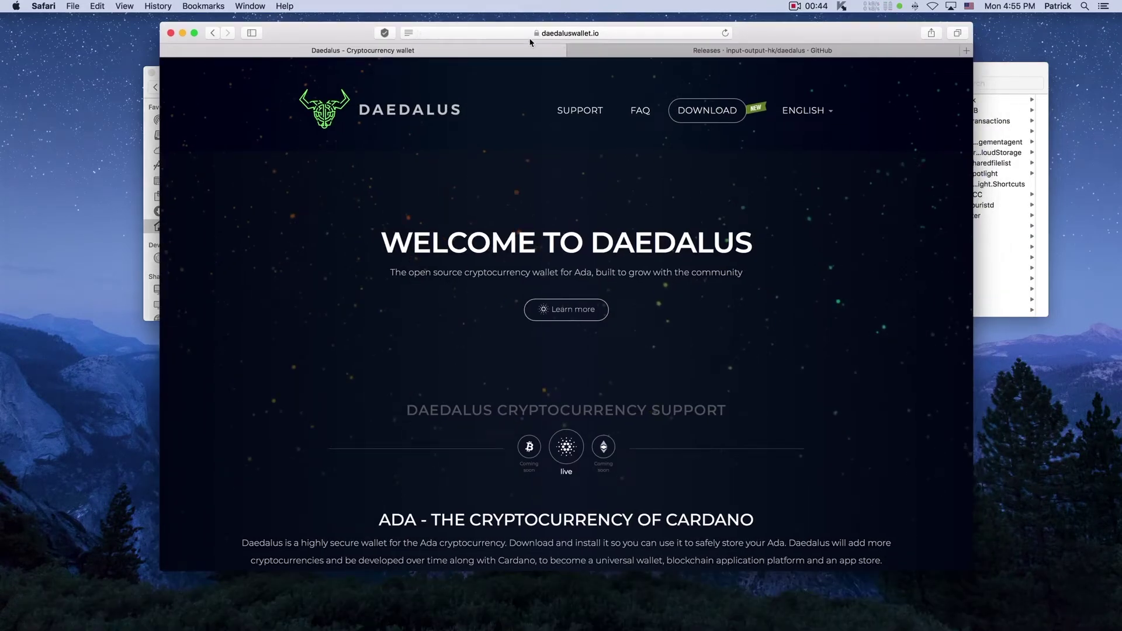
click(537, 34)
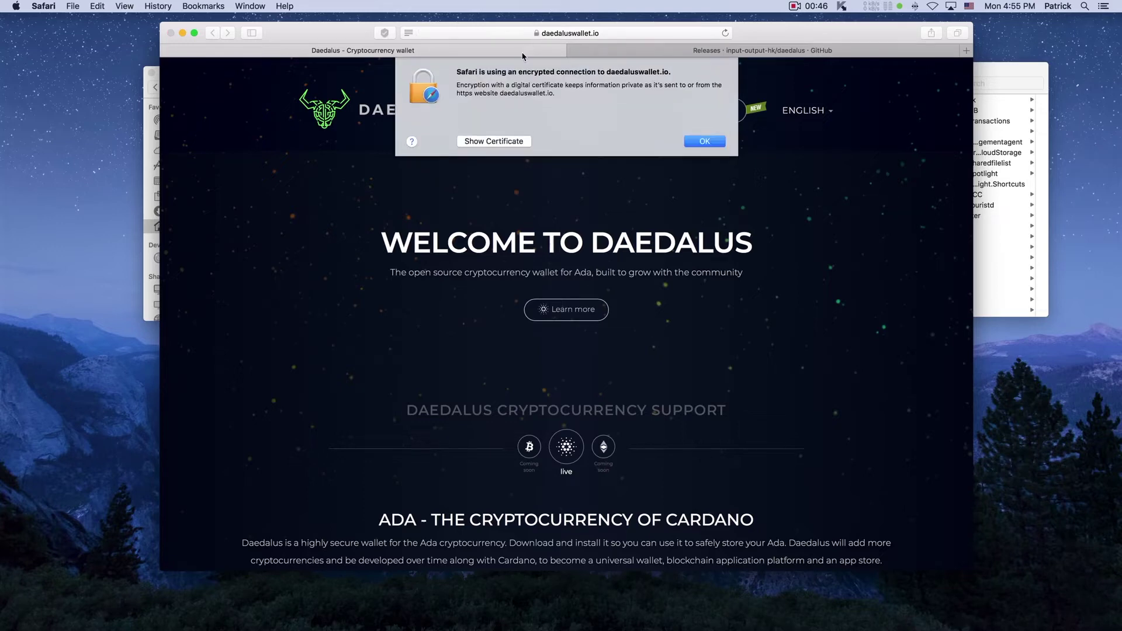
click(492, 141)
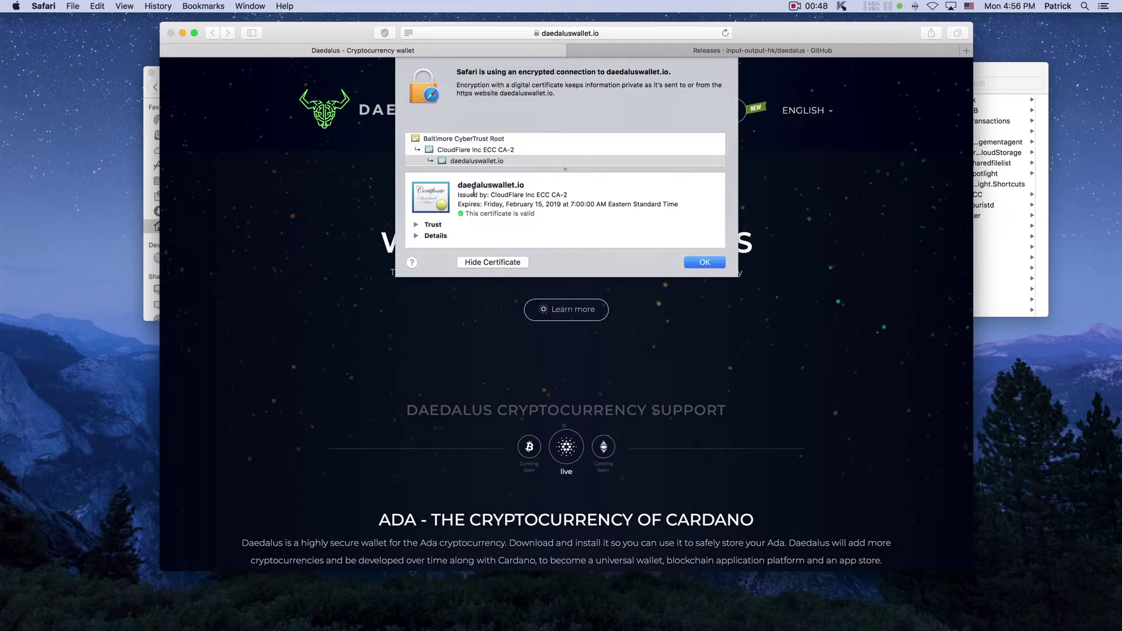
click(706, 266)
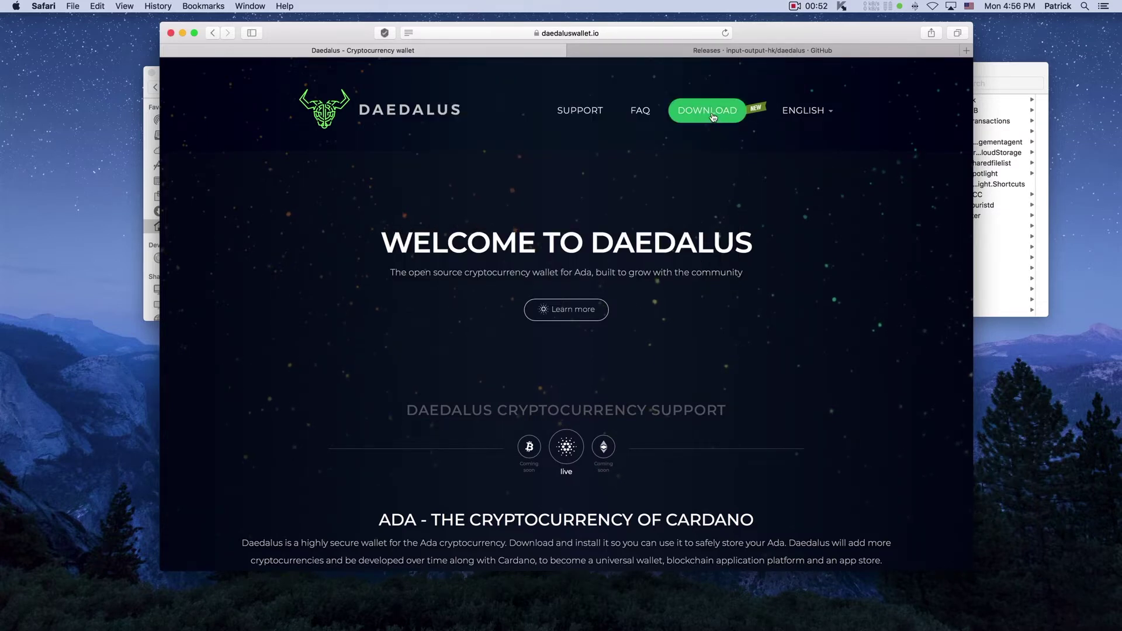
- Download the Daedalus 0.11.0 installer for macOS 64 bit from the website and check the downloads list
click(708, 111)
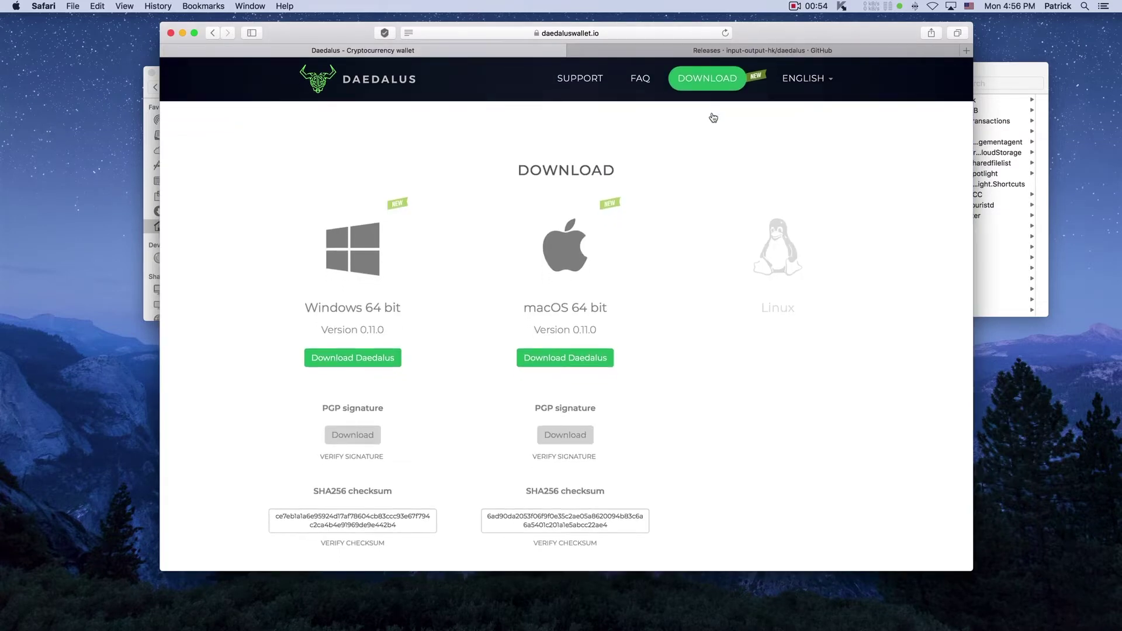
click(551, 361)
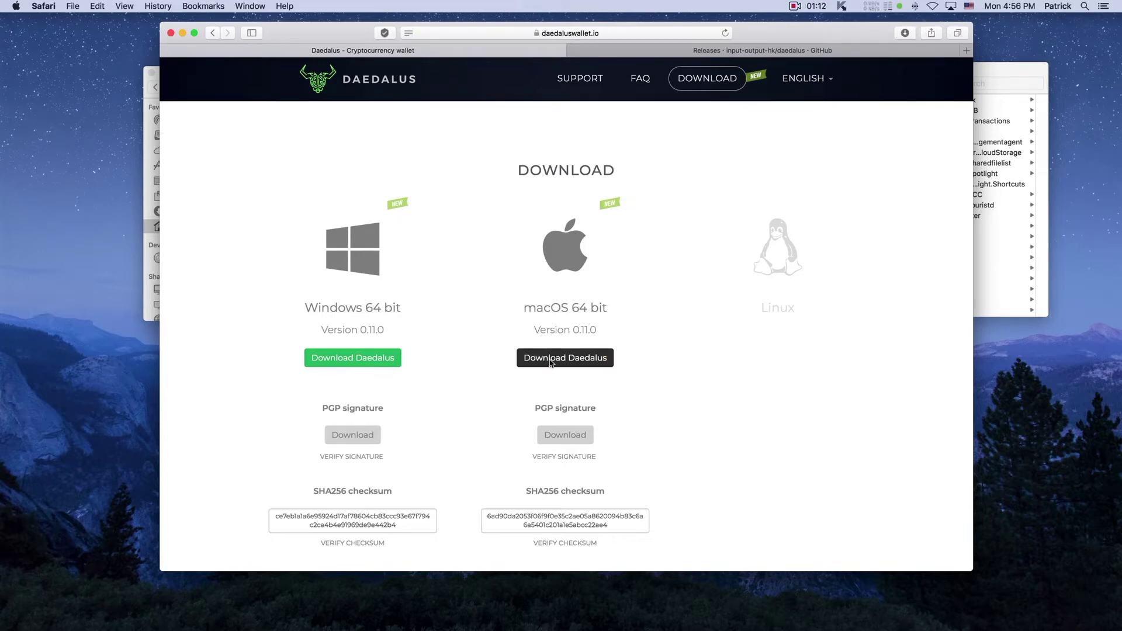
click(905, 34)
click(907, 33)
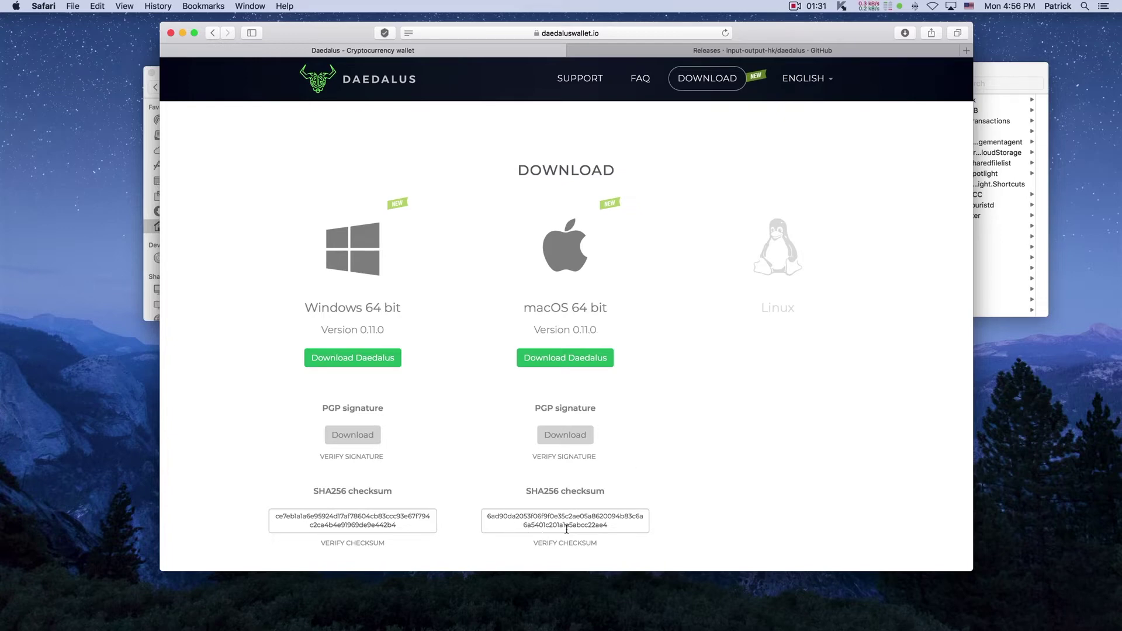
- Compare the macOS installer's SHA256 checksum in the GitHub release notes for Daedalus 0.11.0 with the one on the download page
click(722, 51)
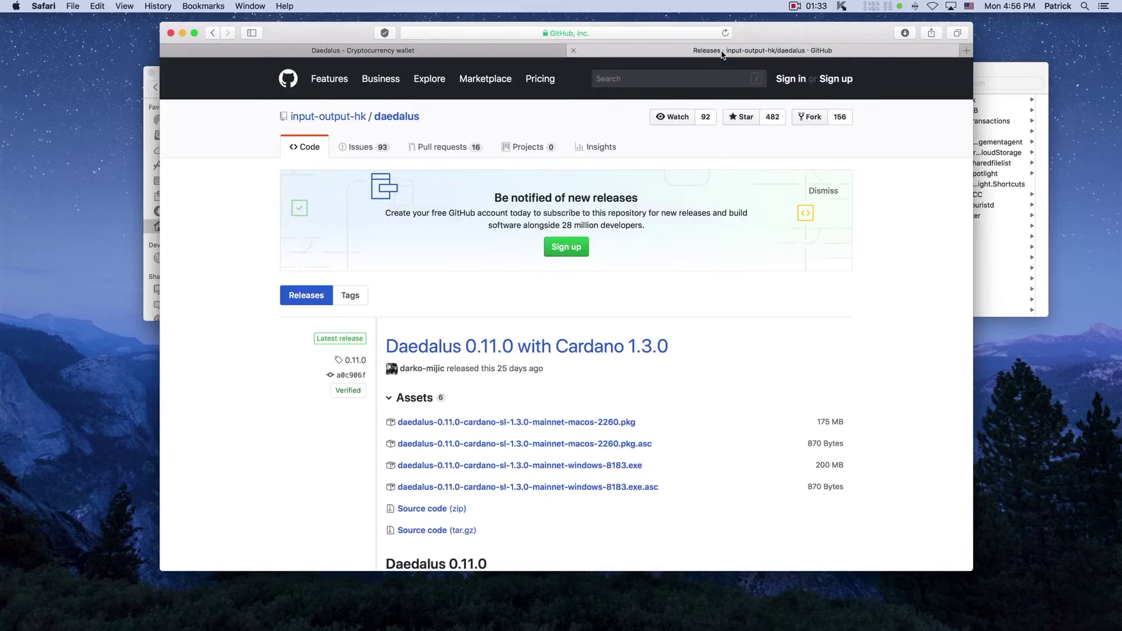
scroll(538, 396, down, 15)
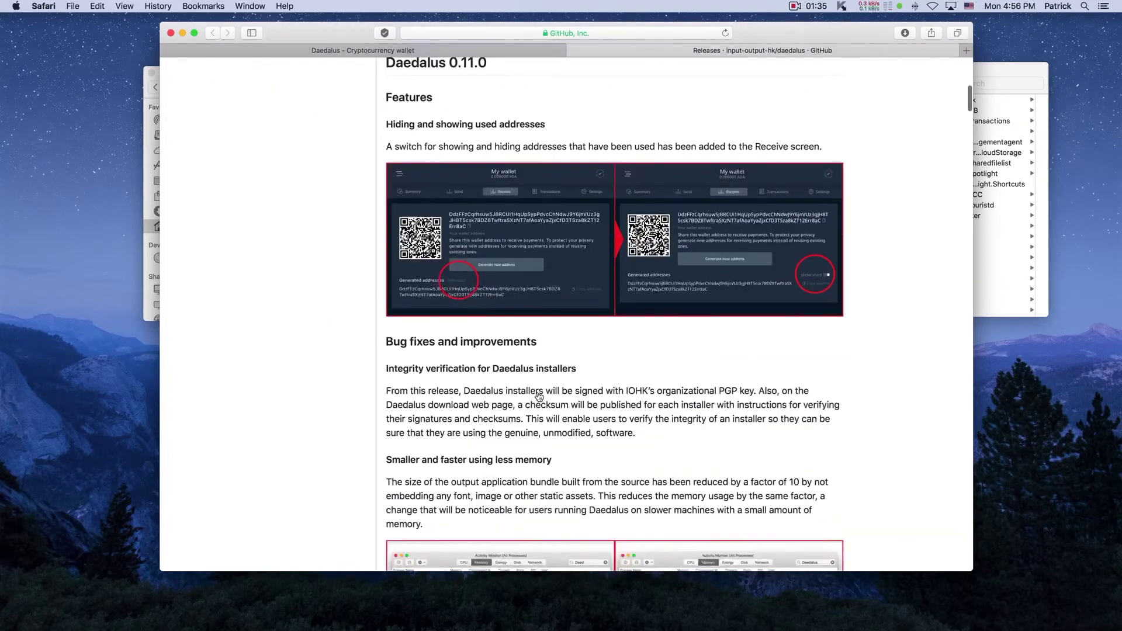
scroll(538, 397, down, 20)
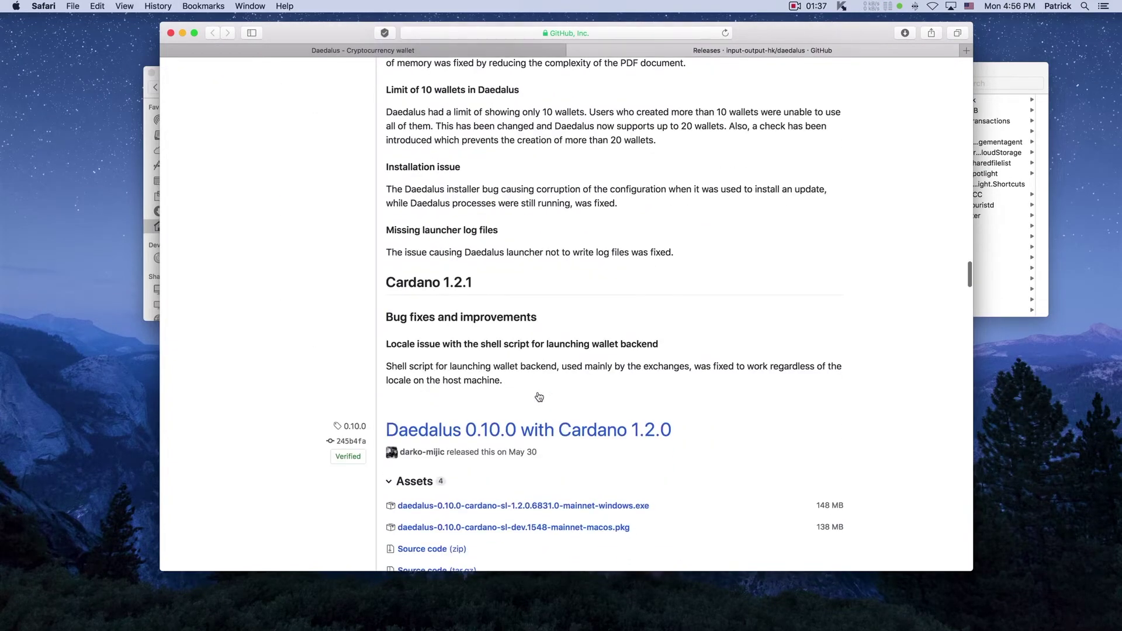
scroll(538, 395, up, 10)
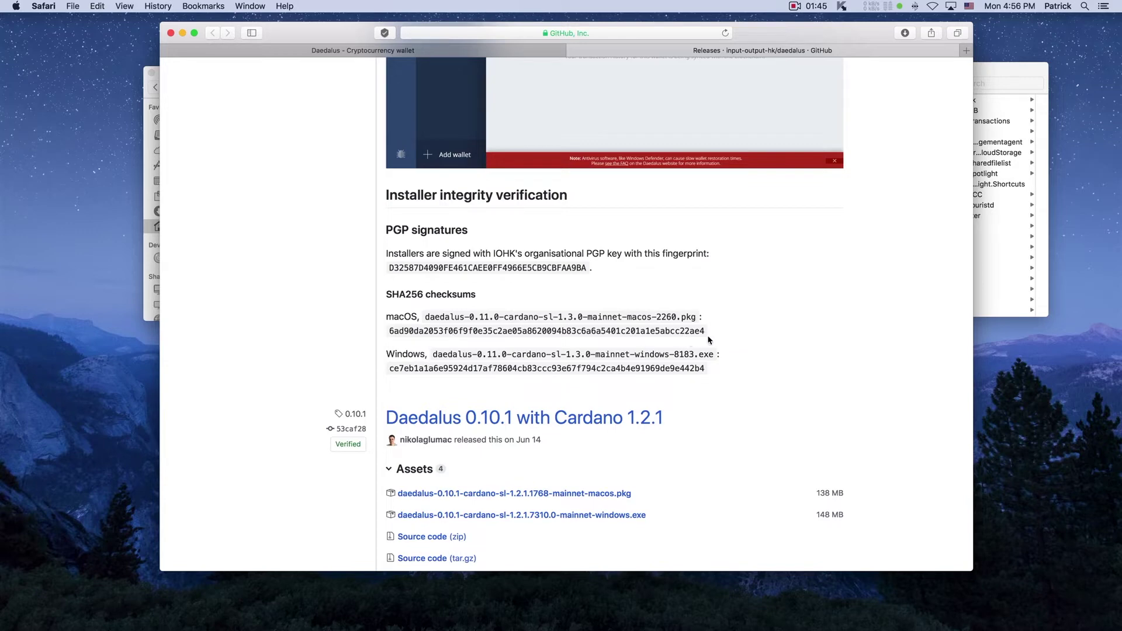
click(508, 51)
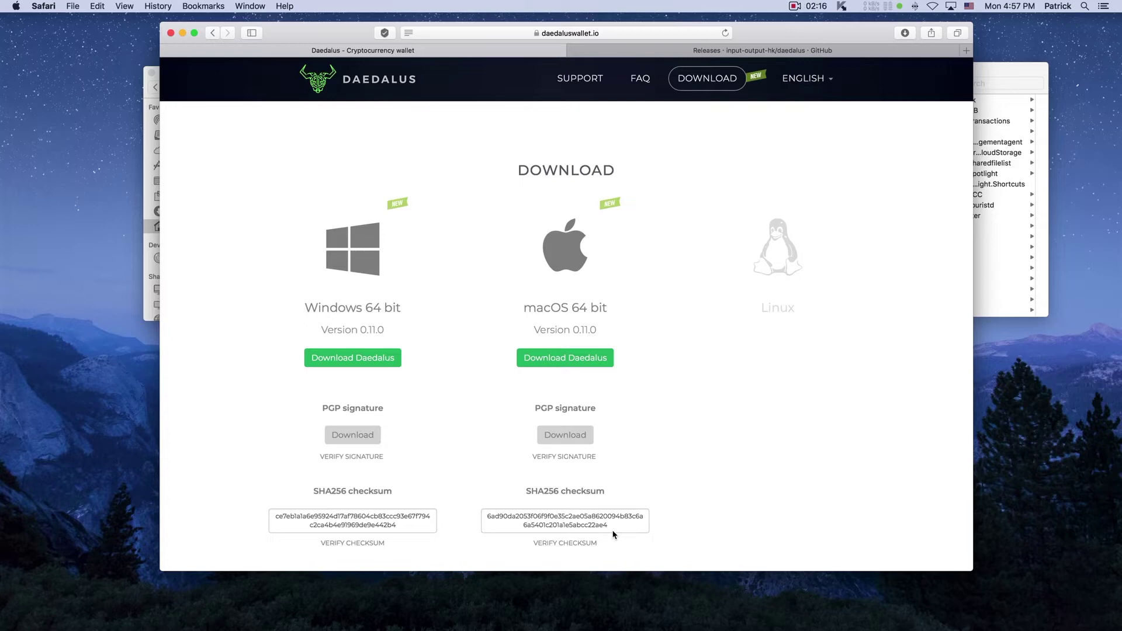
- Open Terminal and change the working directory to Downloads
key(super+space)
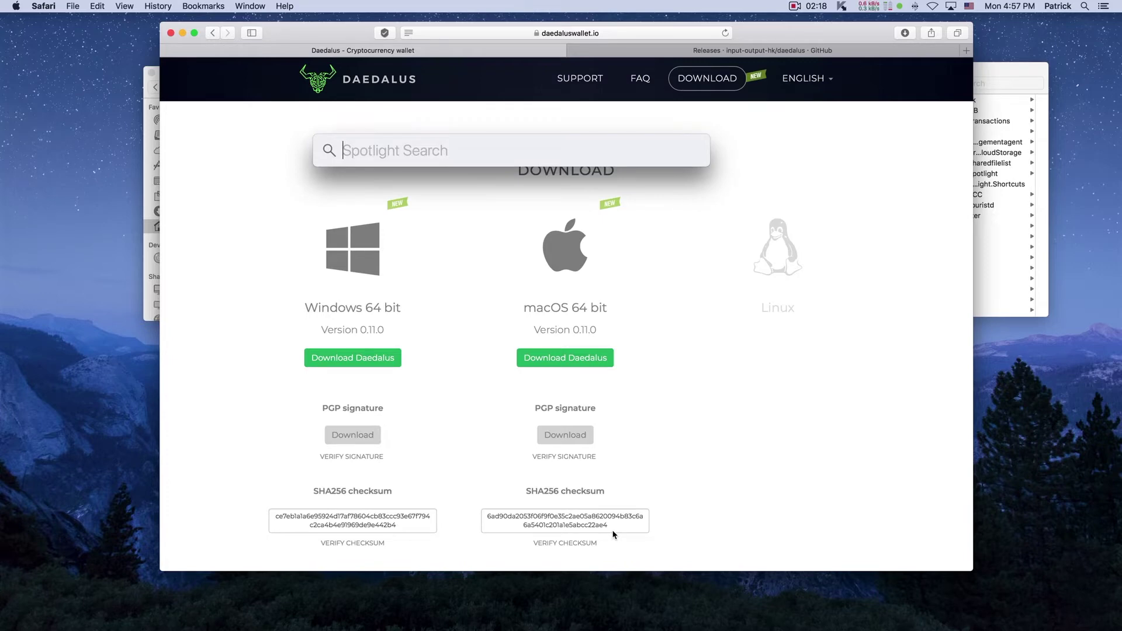
text(ter)
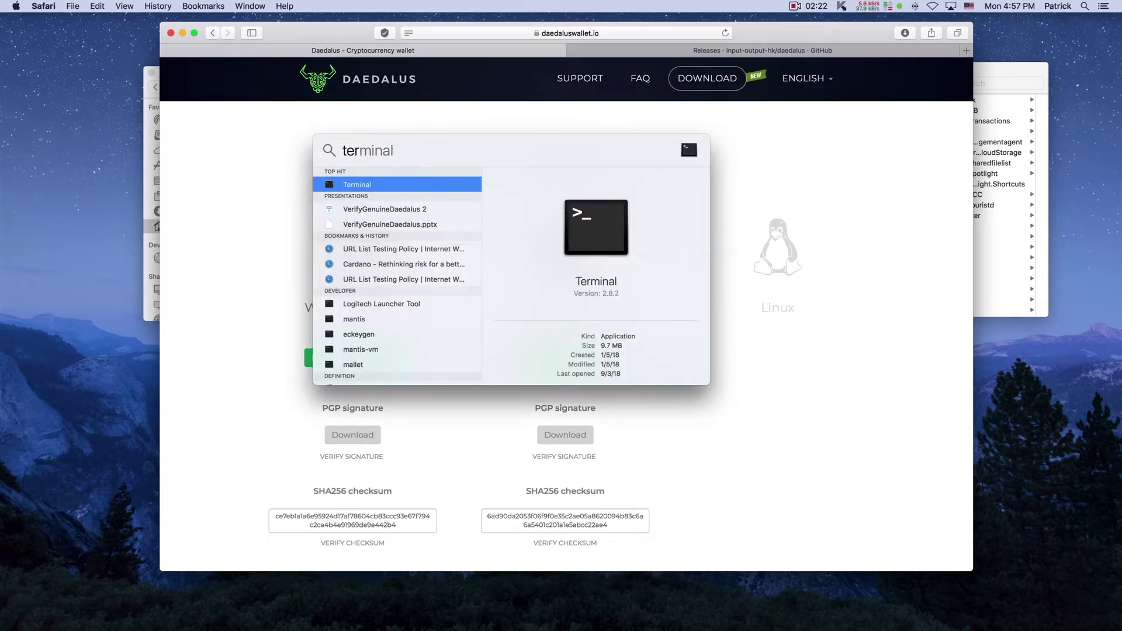
key(Return)
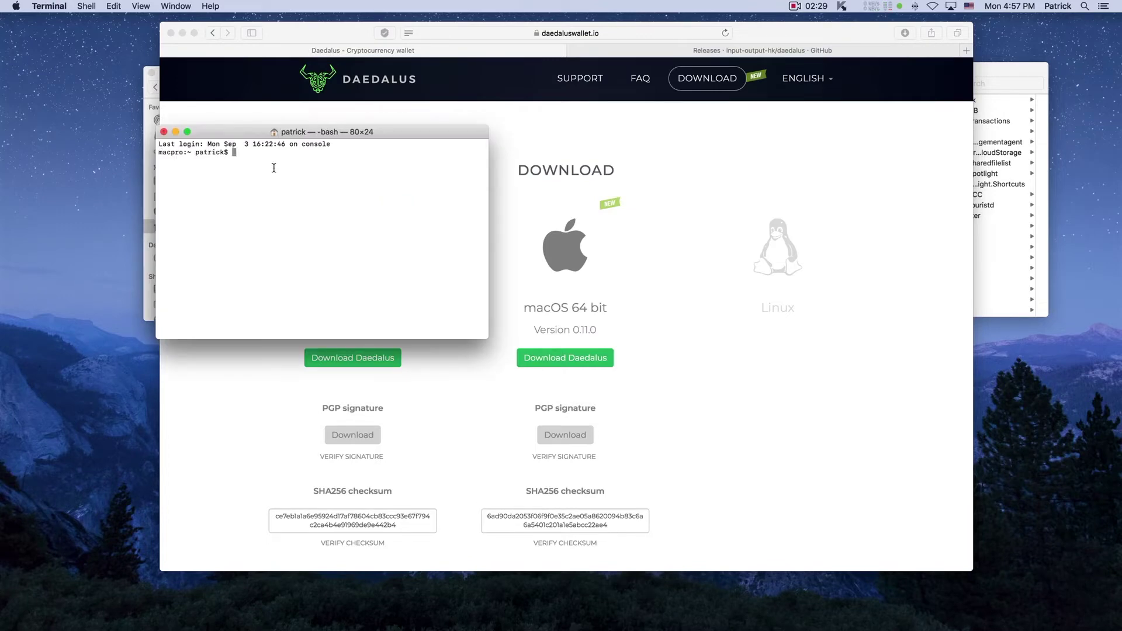
text(cd Down)
key(Tab)
key(Return)
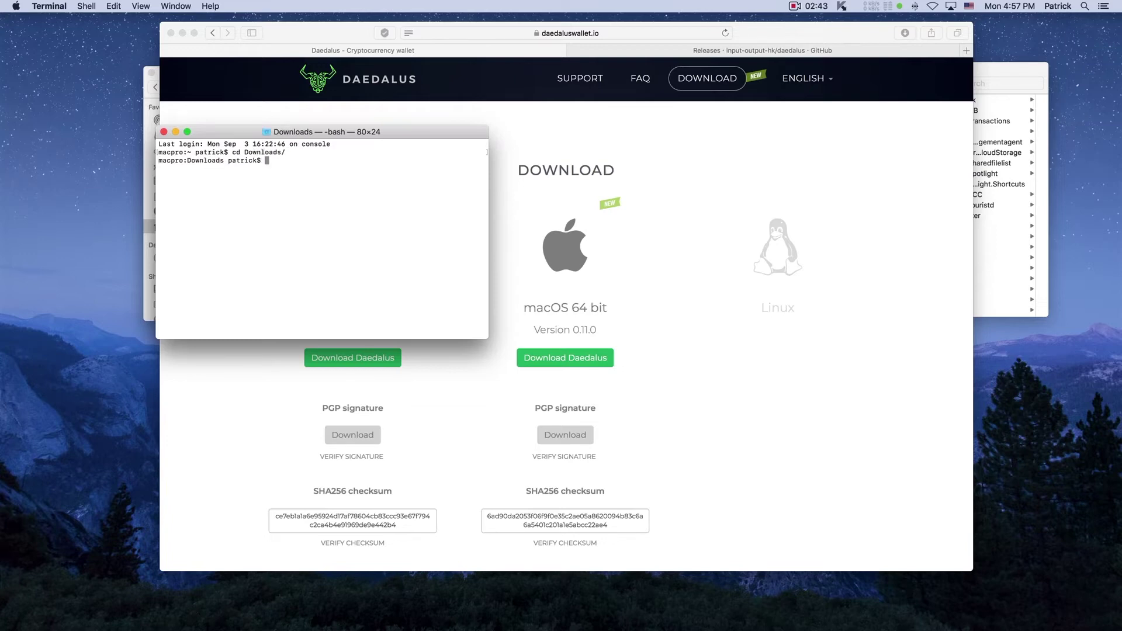
- Enter the command shasum -a 256 daedalus-0.11.0-cardano-sl-1.3.0-mainnet-macos-2260.pkg without running it
text(shasum -a 256 )
text(dae)
key(Tab)
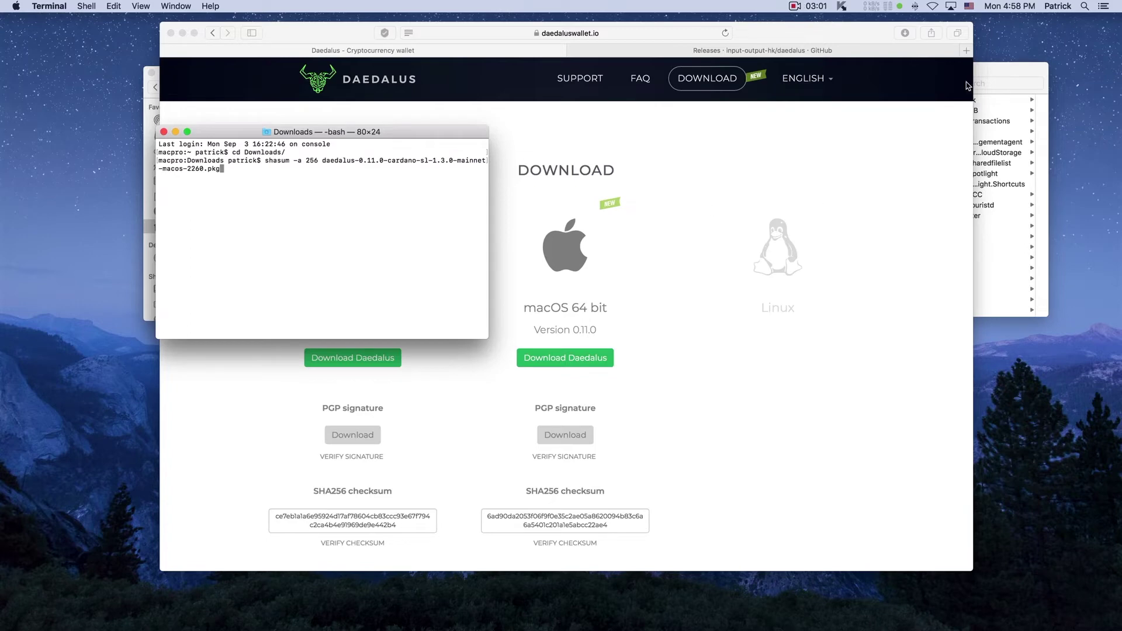
- Check the installer's file name in Safari's downloads list and return to Terminal
click(905, 33)
click(905, 33)
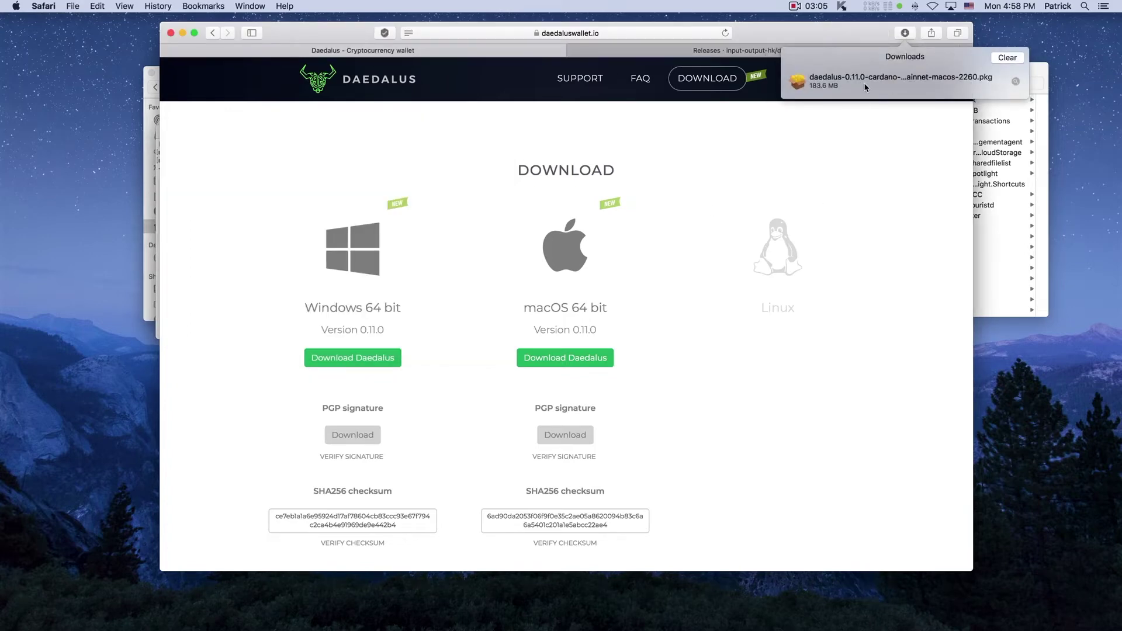
mouse_move(811, 629)
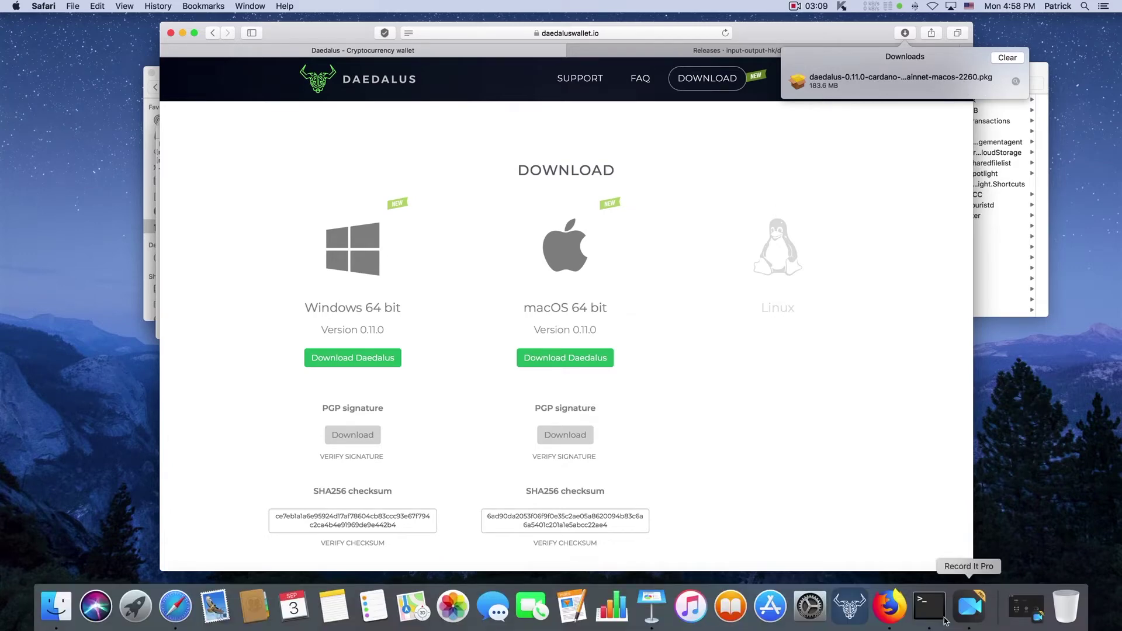
click(932, 610)
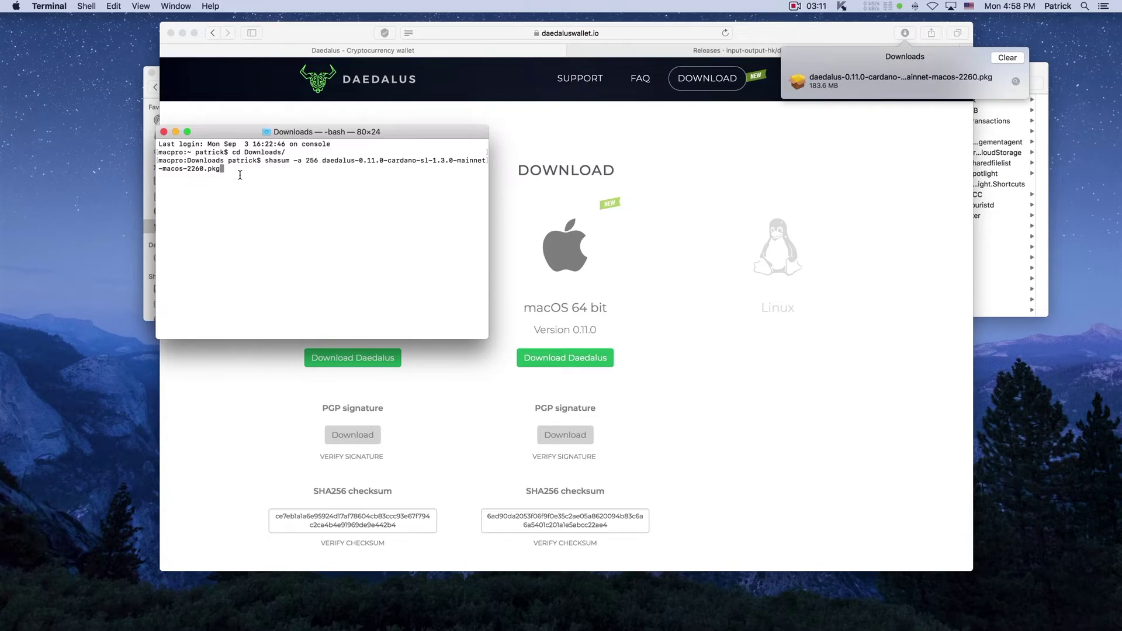
- Run the entered shasum command, compare its output with the macOS SHA256 checksum on the download page, and close Terminal
key(Return)
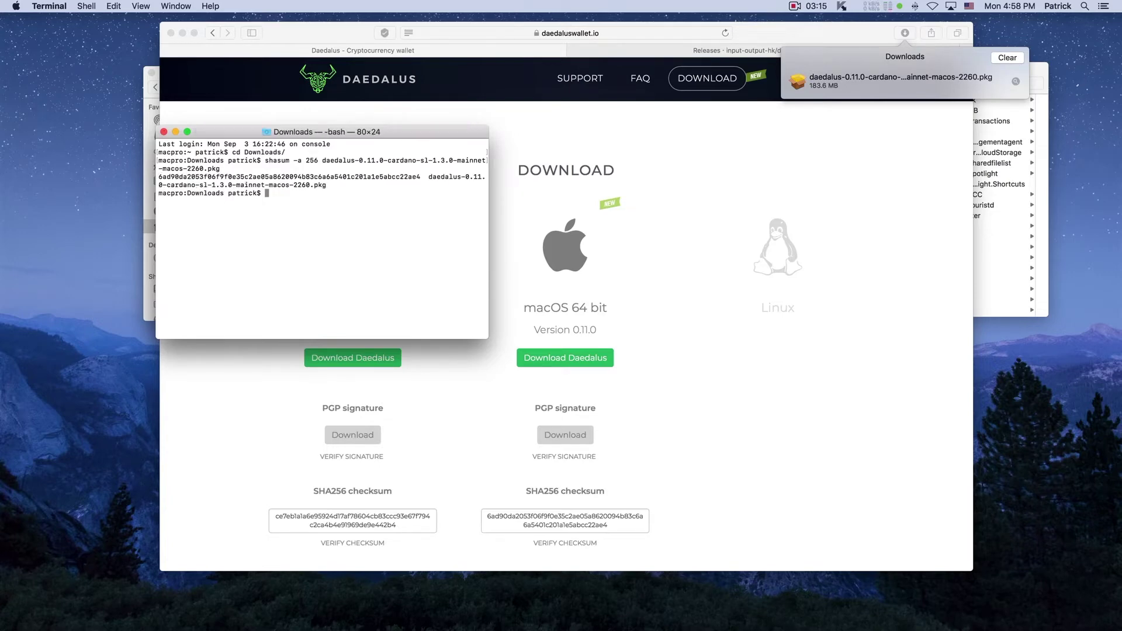
drag(297, 134, 803, 471)
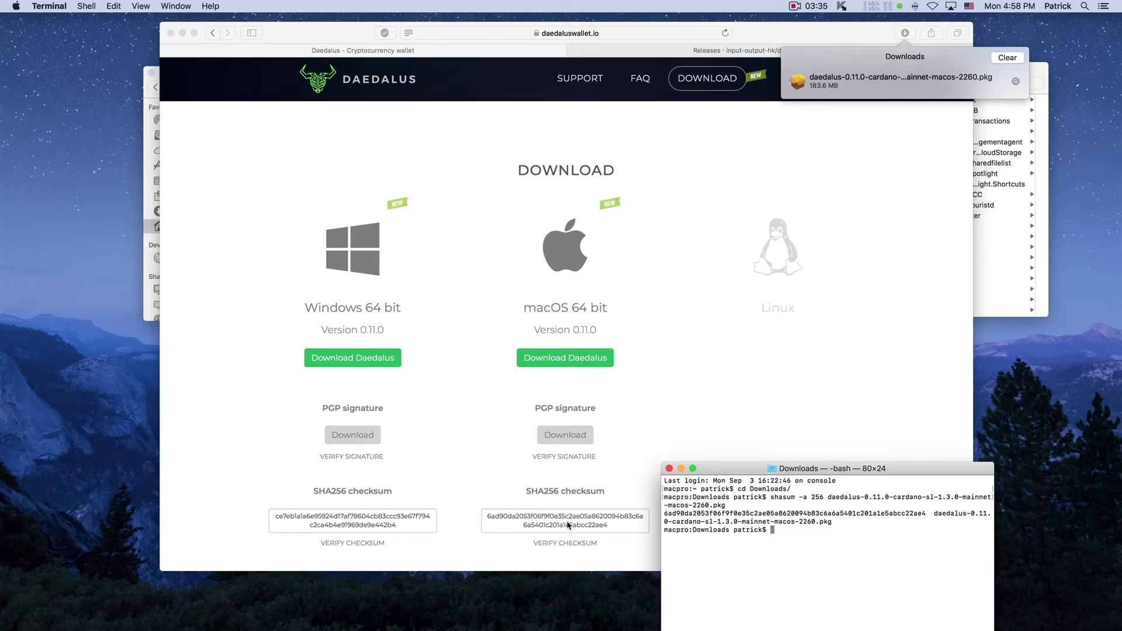
click(670, 469)
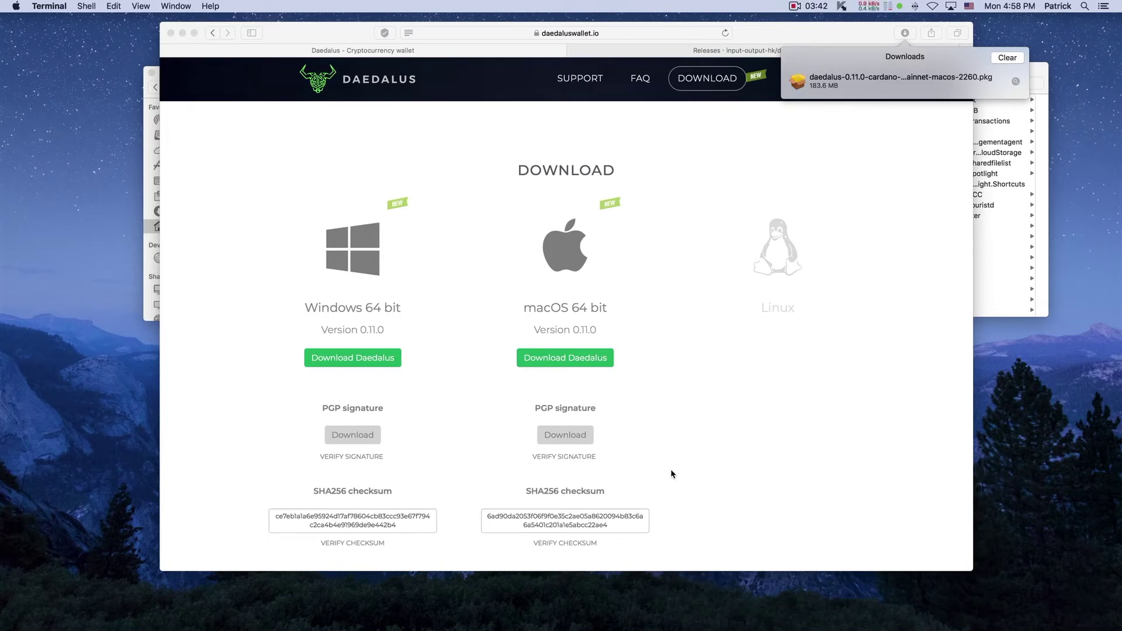
- Open the downloaded Daedalus 0.11.0 package and start a standard installation on Macintosh HD
right_click(862, 76)
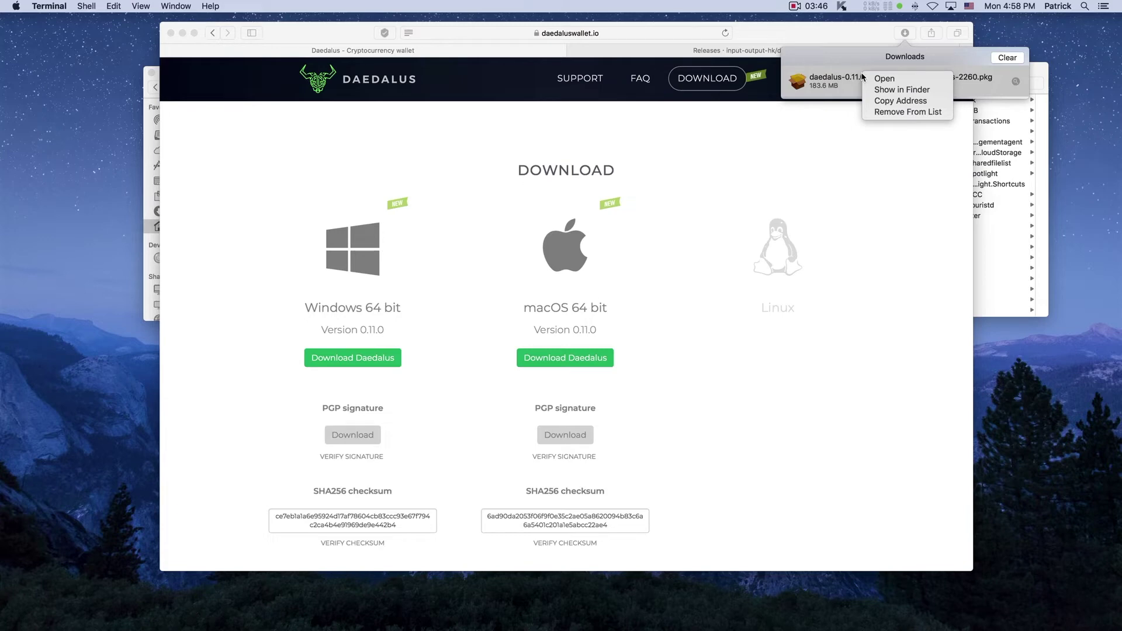
click(882, 79)
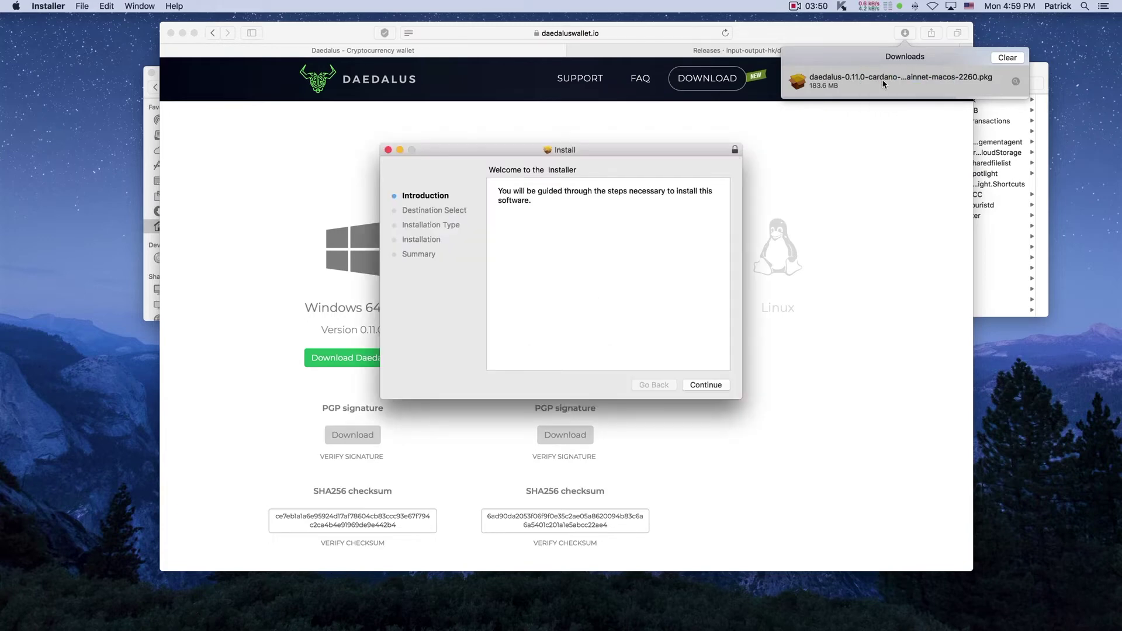
click(702, 387)
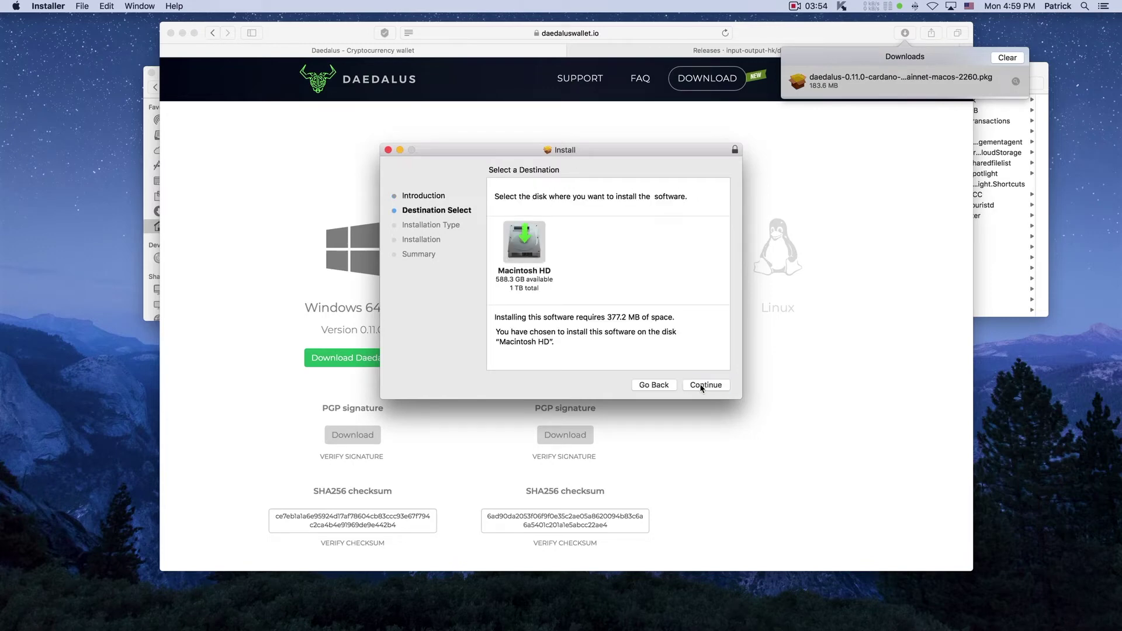
click(701, 385)
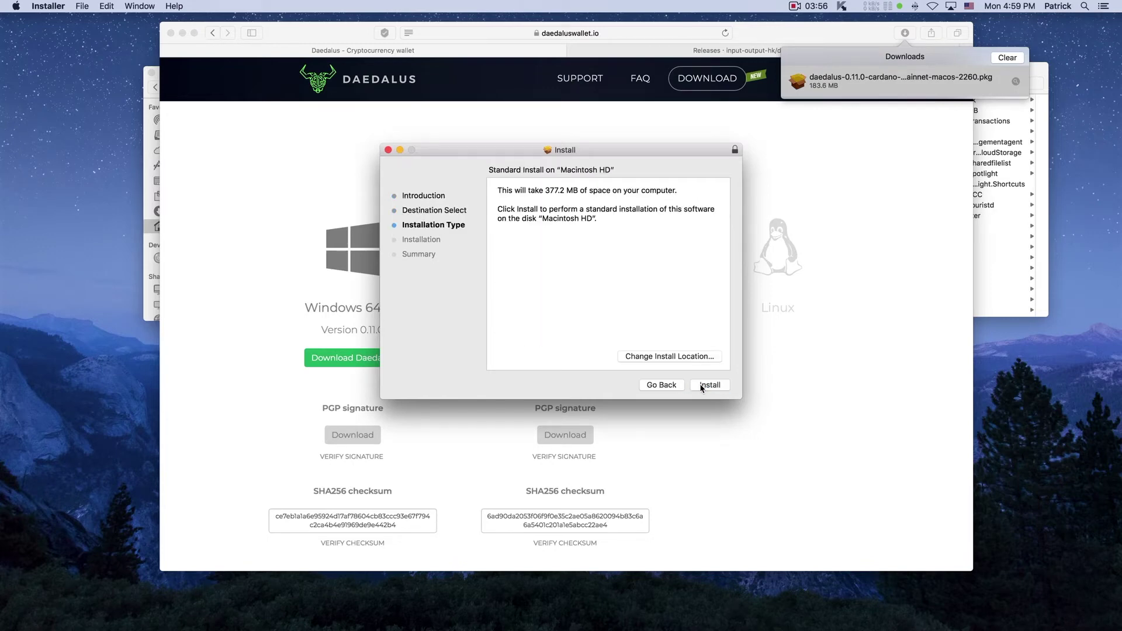
click(708, 385)
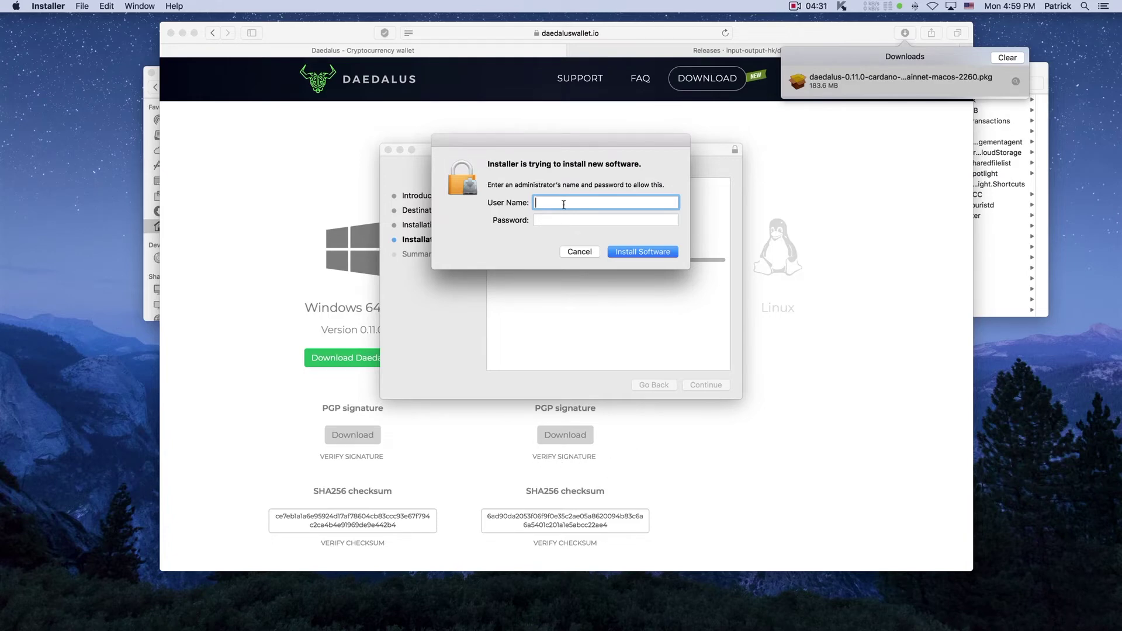
- Authorize the software installation with the administrator's user name and password
text(spongebob)
key(Tab)
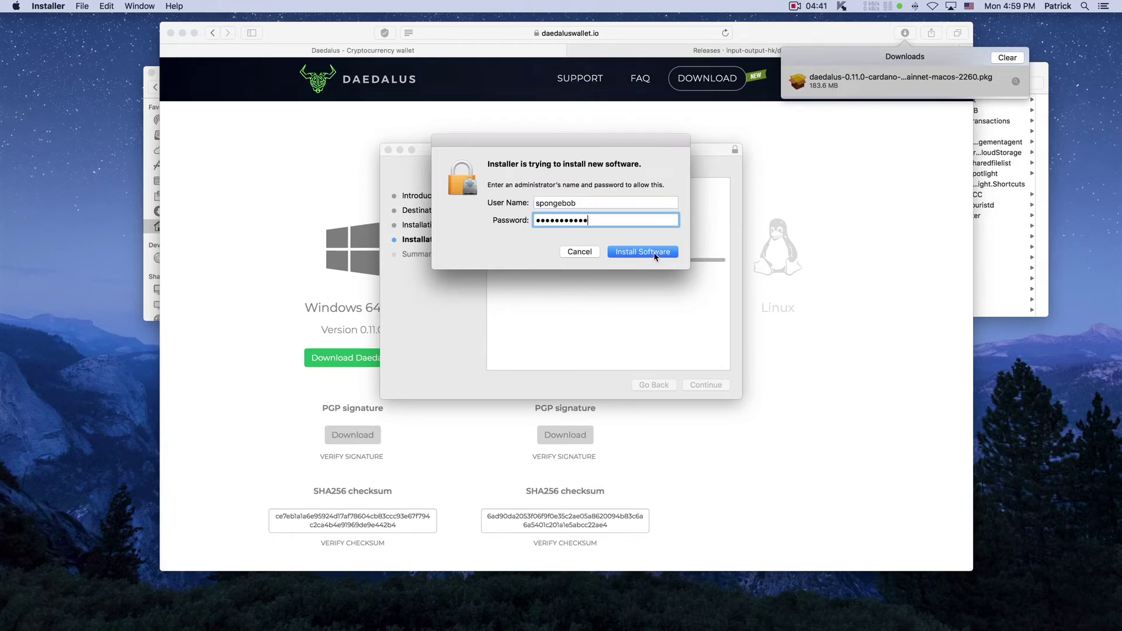
click(654, 255)
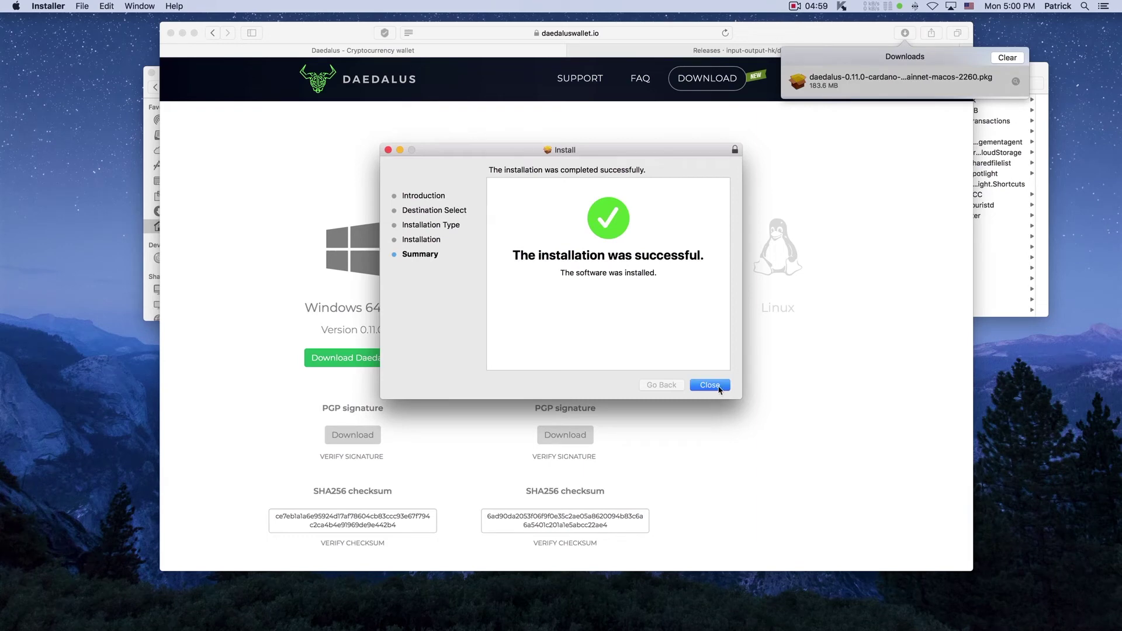
- Close the installer while keeping its package, and clear Safari's downloads list
click(719, 389)
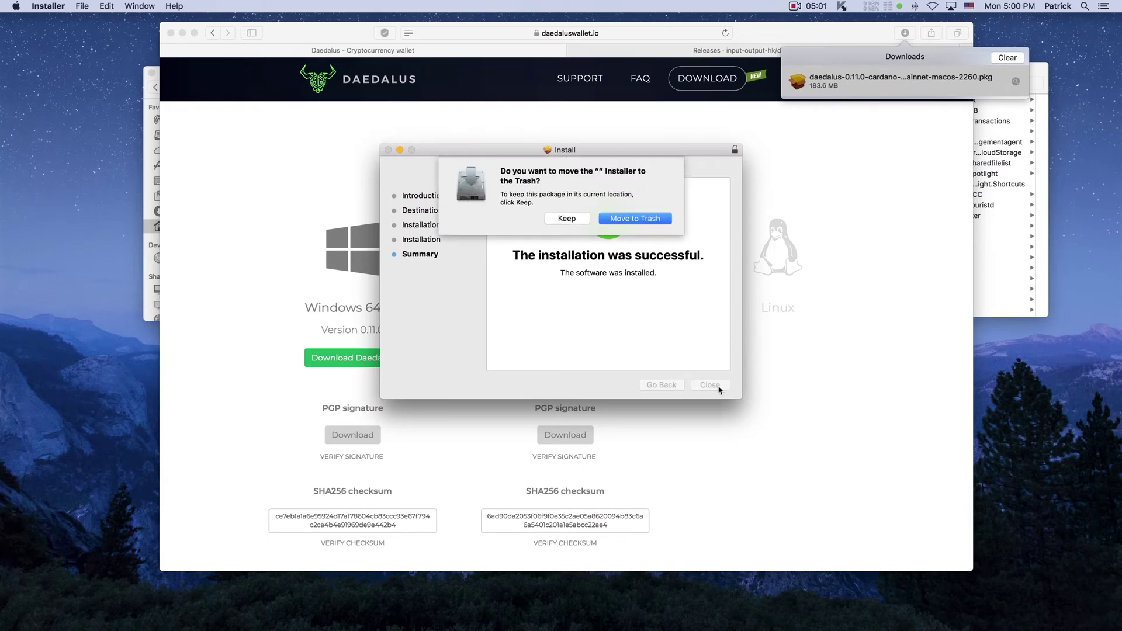
click(566, 218)
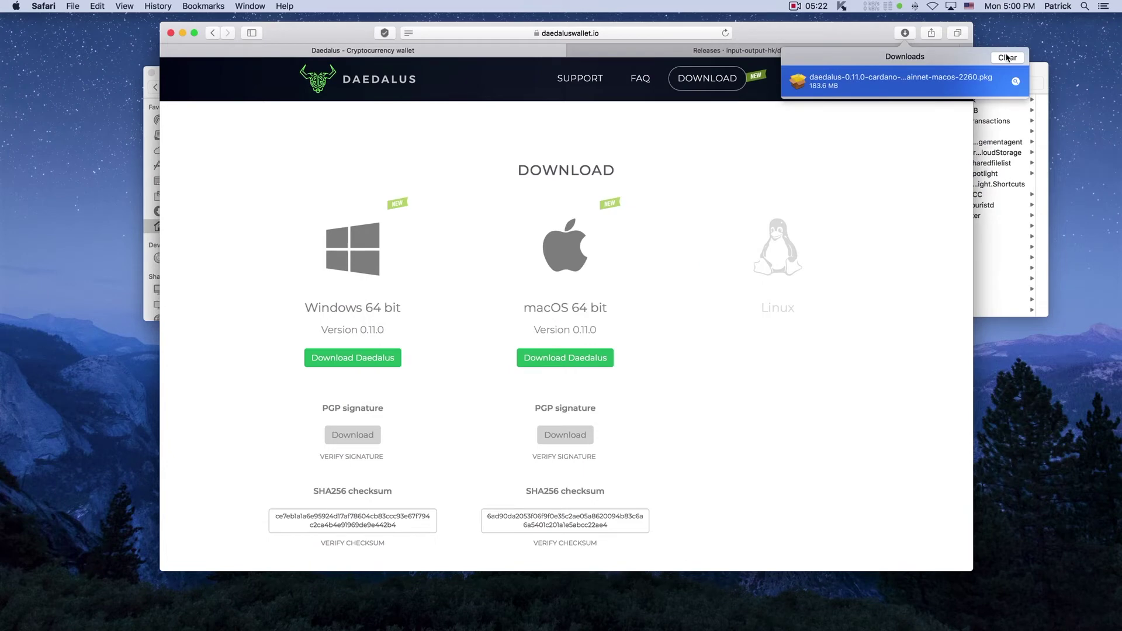
click(1006, 58)
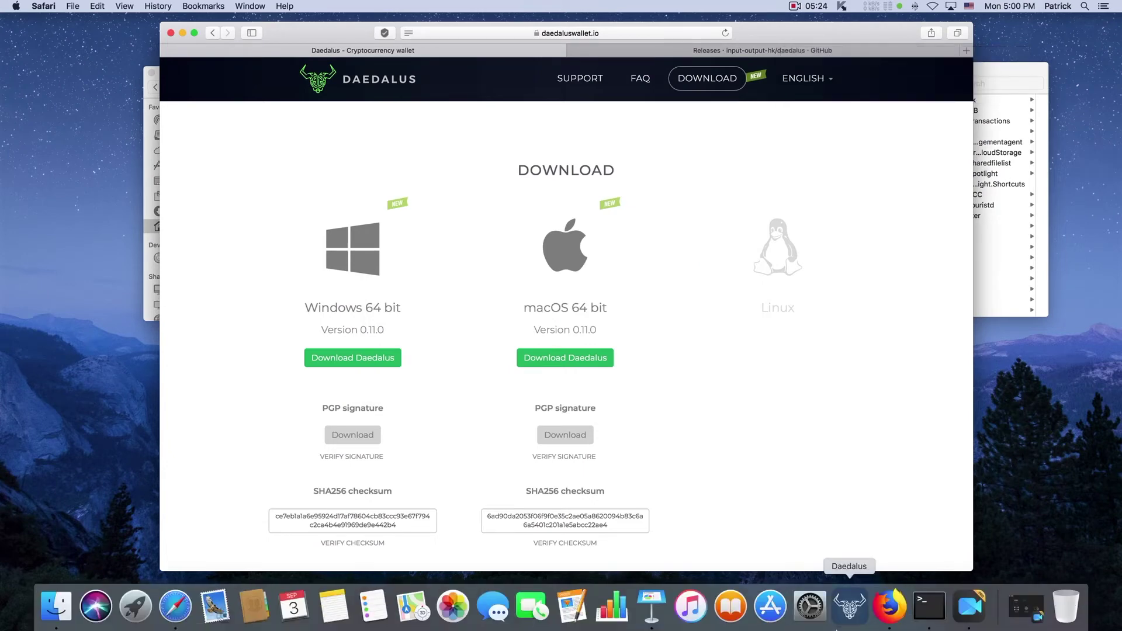
- Launch Daedalus and complete its initial setup with English as the language and the terms of use accepted
click(847, 608)
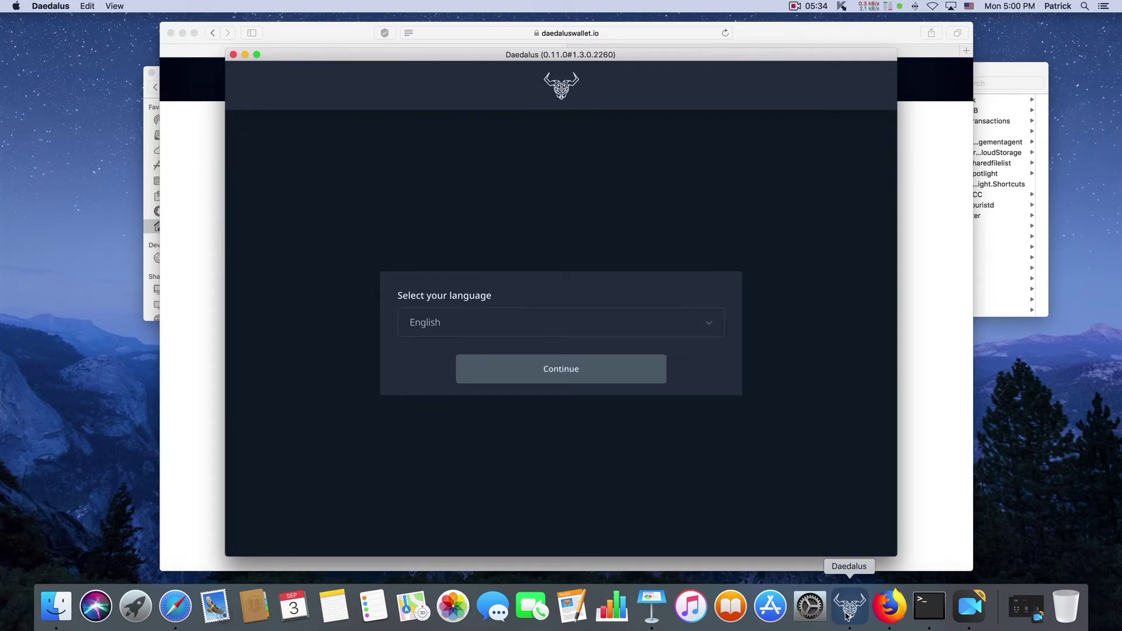
click(561, 369)
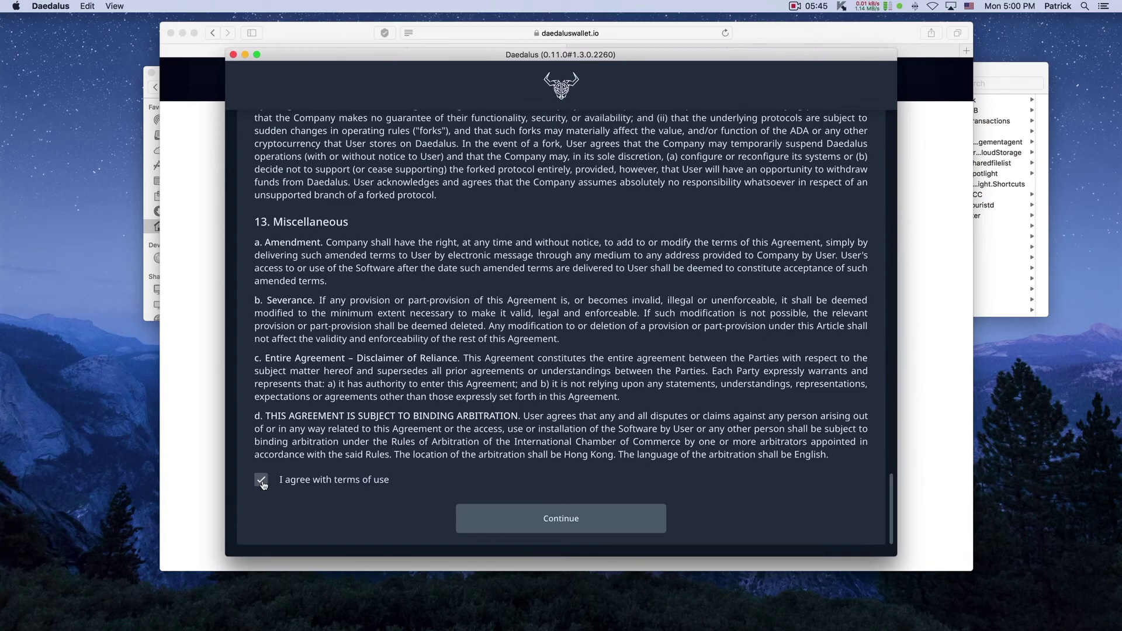
click(261, 479)
click(546, 524)
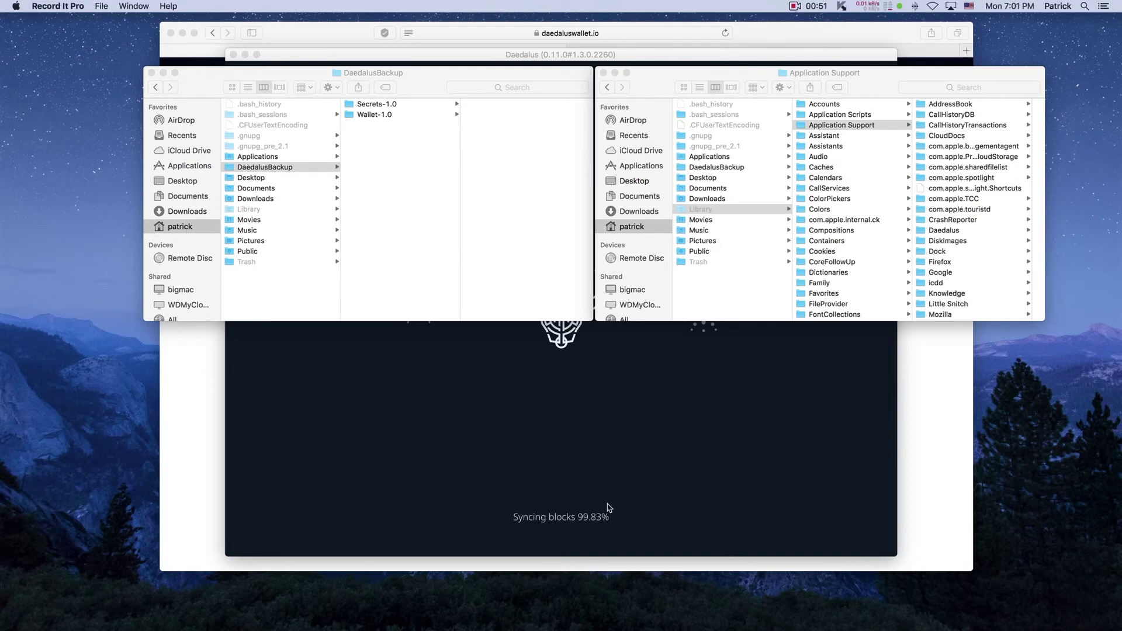
- Bring the Daedalus window to the front and quit the application
click(606, 434)
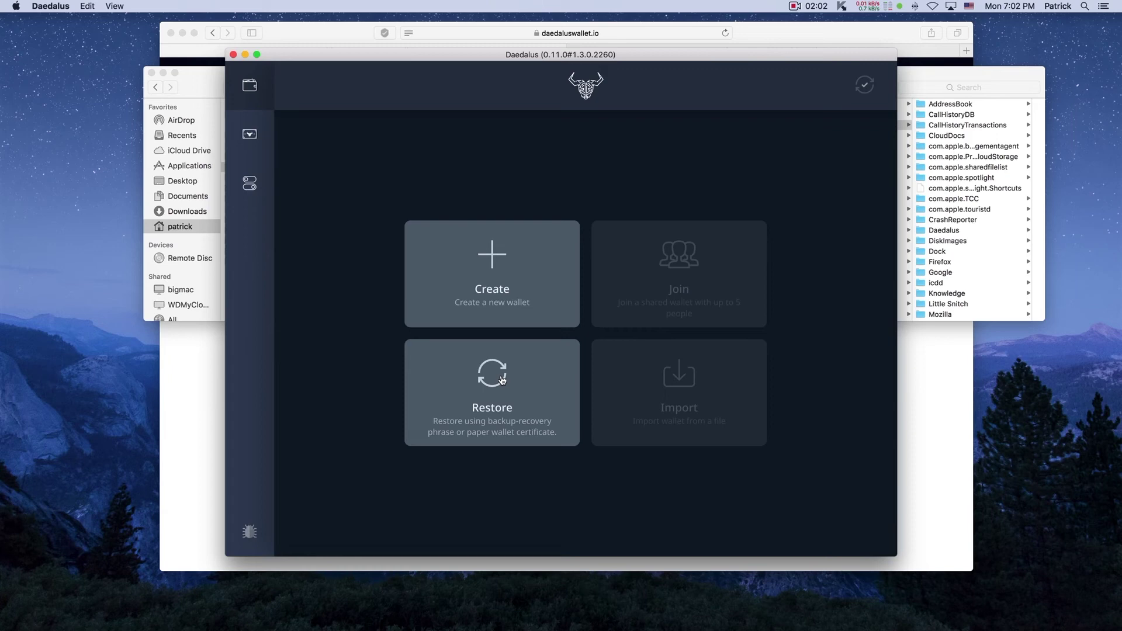
click(51, 12)
click(58, 43)
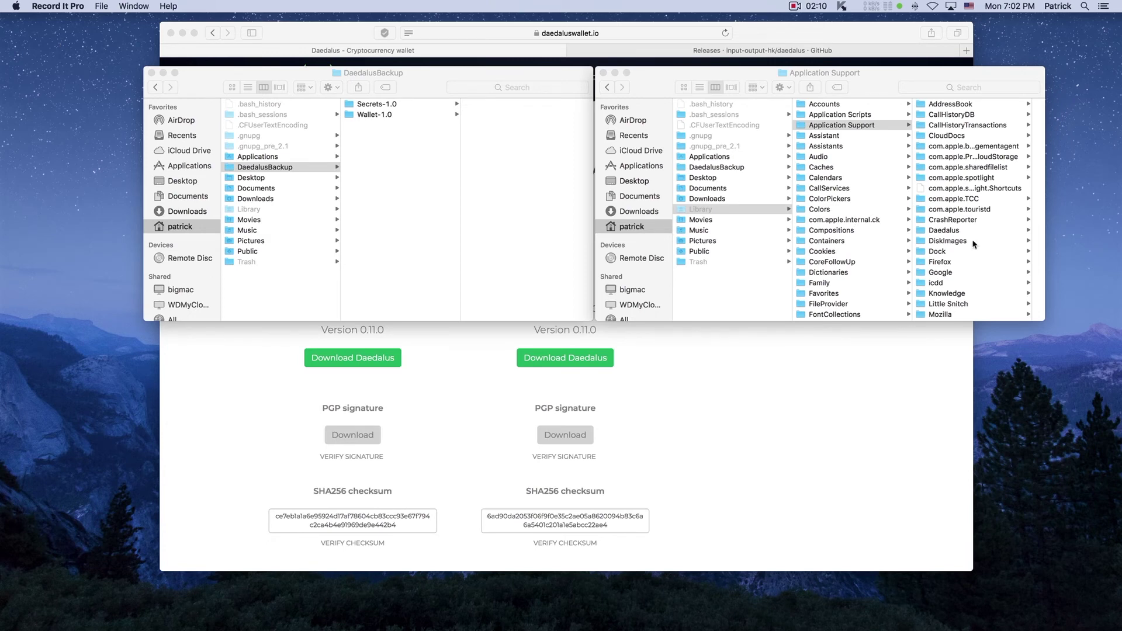
- Move the Secrets-1.0 and Wallet-1.0 folders from Application Support's Daedalus folder to the Trash
click(950, 235)
click(949, 232)
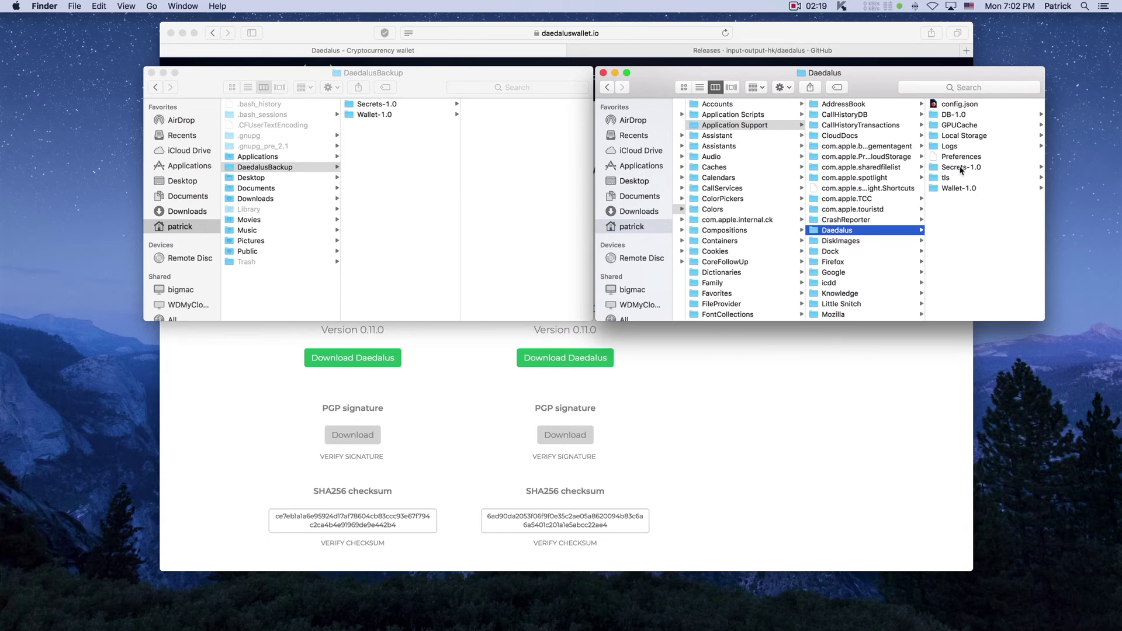
click(960, 169)
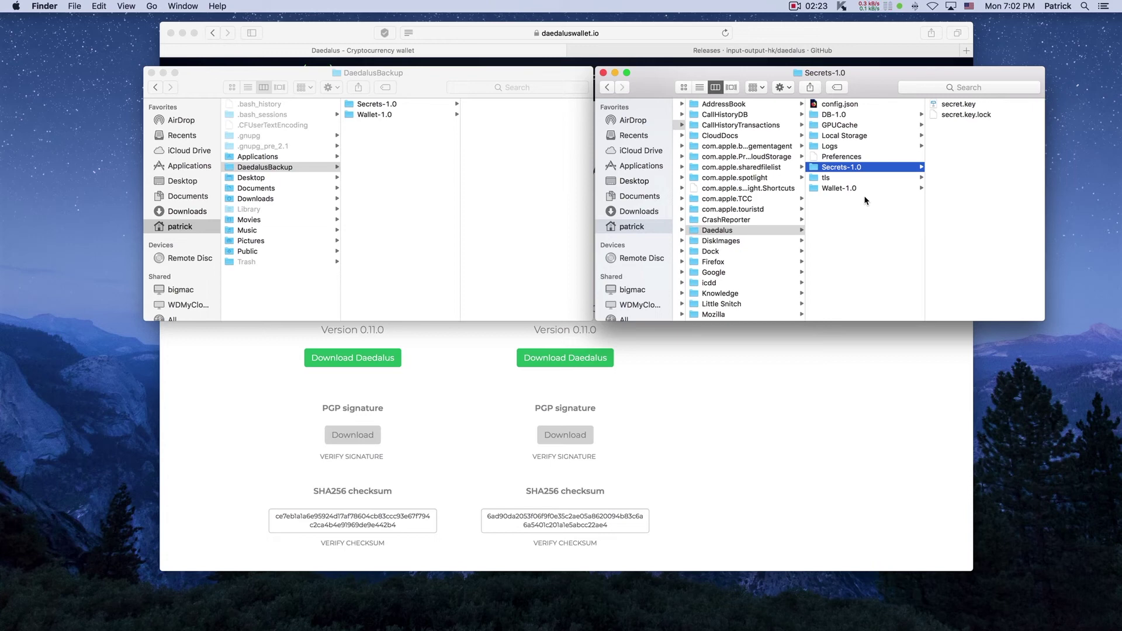
super+click(839, 188)
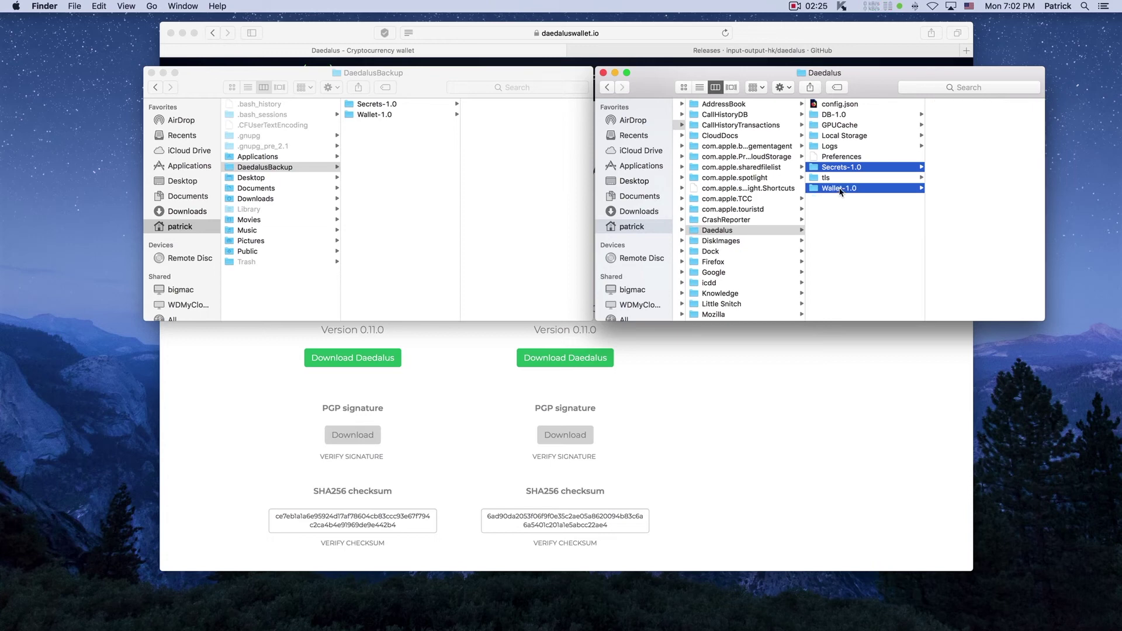
right_click(839, 191)
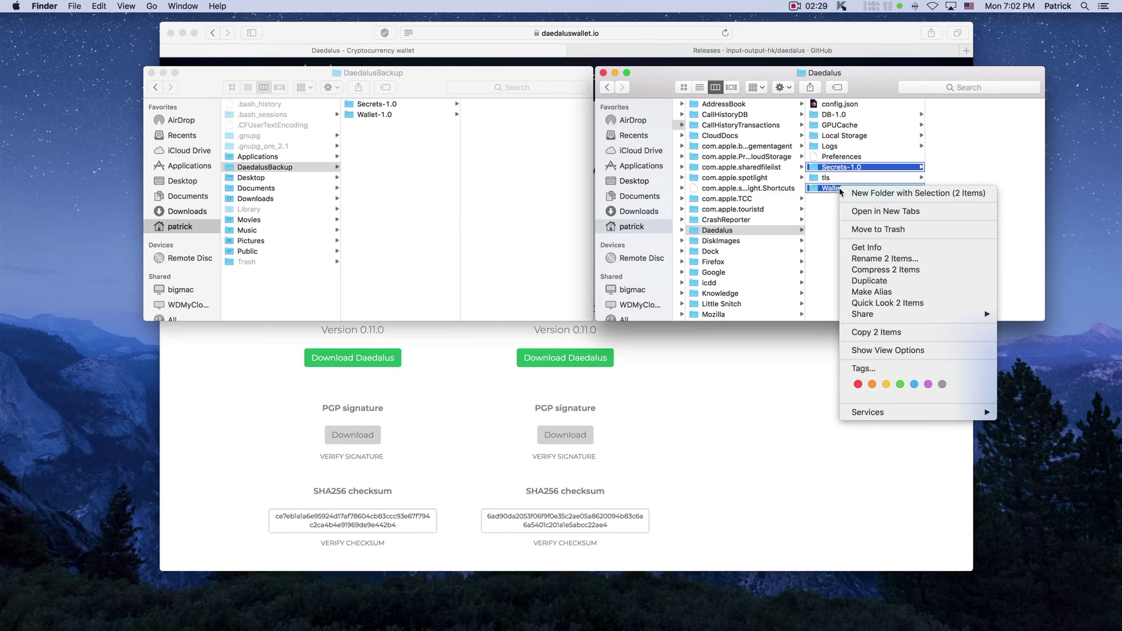
click(869, 229)
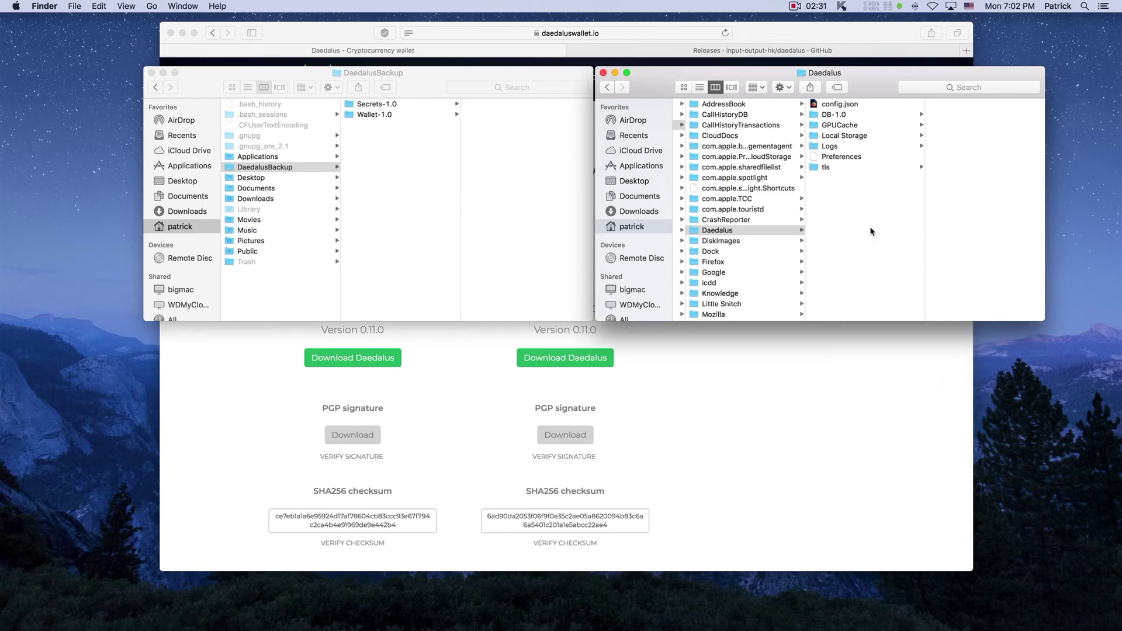
- Copy the Secrets-1.0 and Wallet-1.0 folders from DaedalusBackup into Application Support's Daedalus folder
click(376, 104)
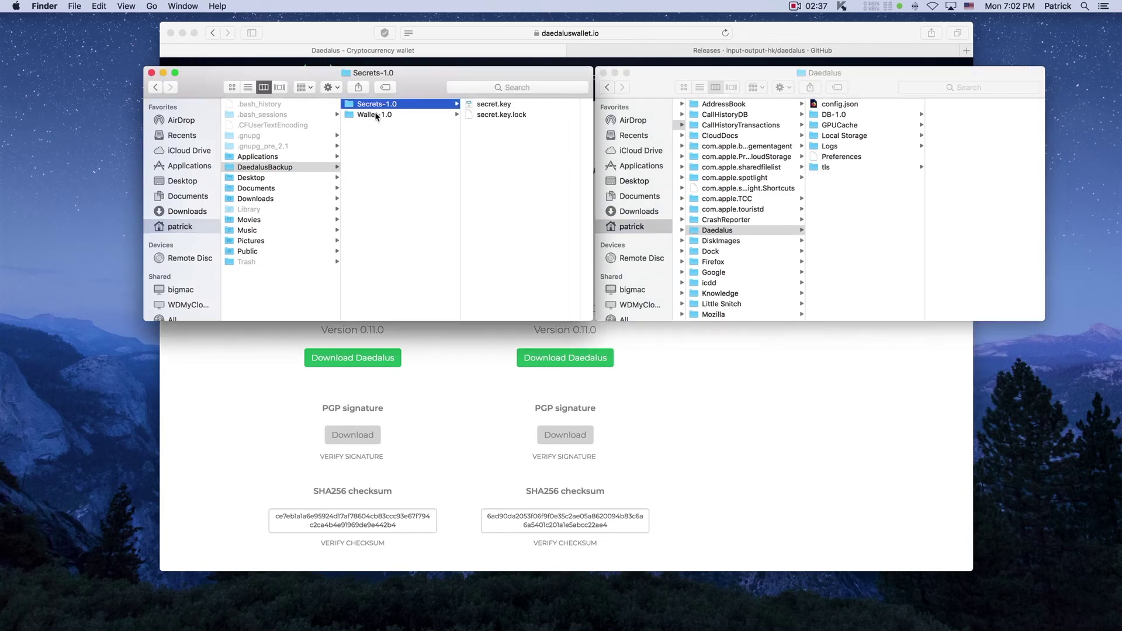
shift+click(375, 115)
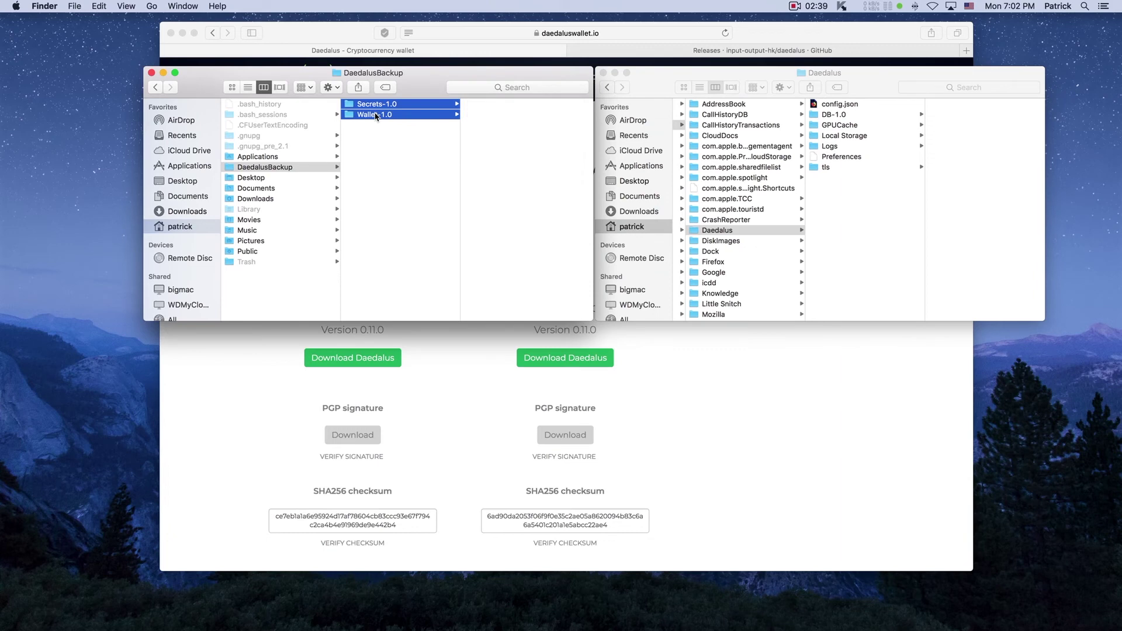
right_click(376, 116)
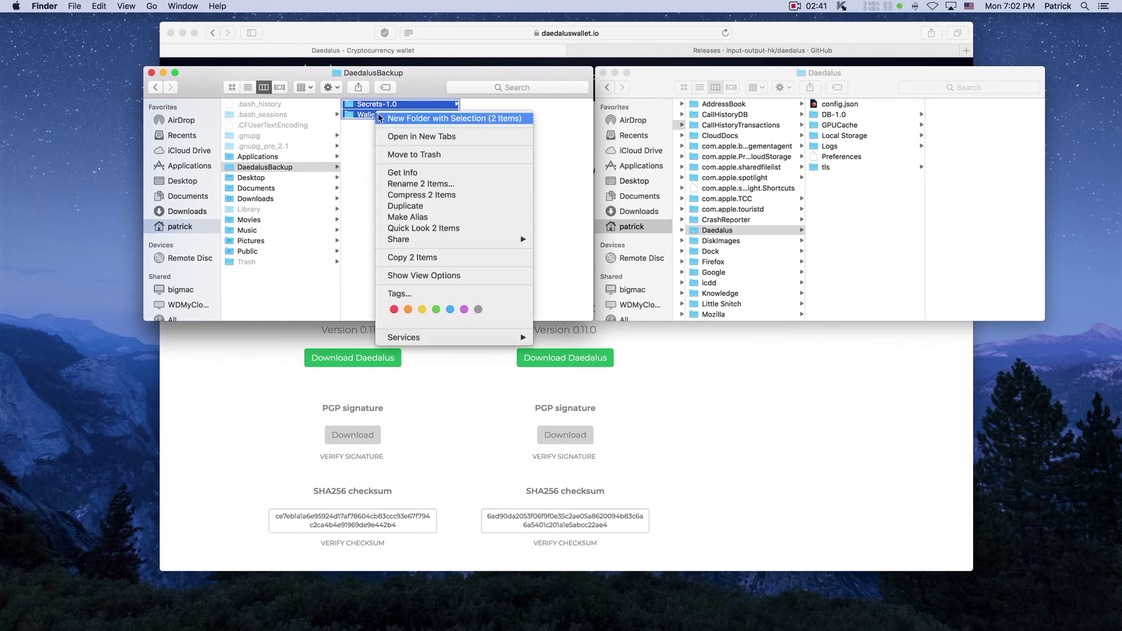
click(419, 259)
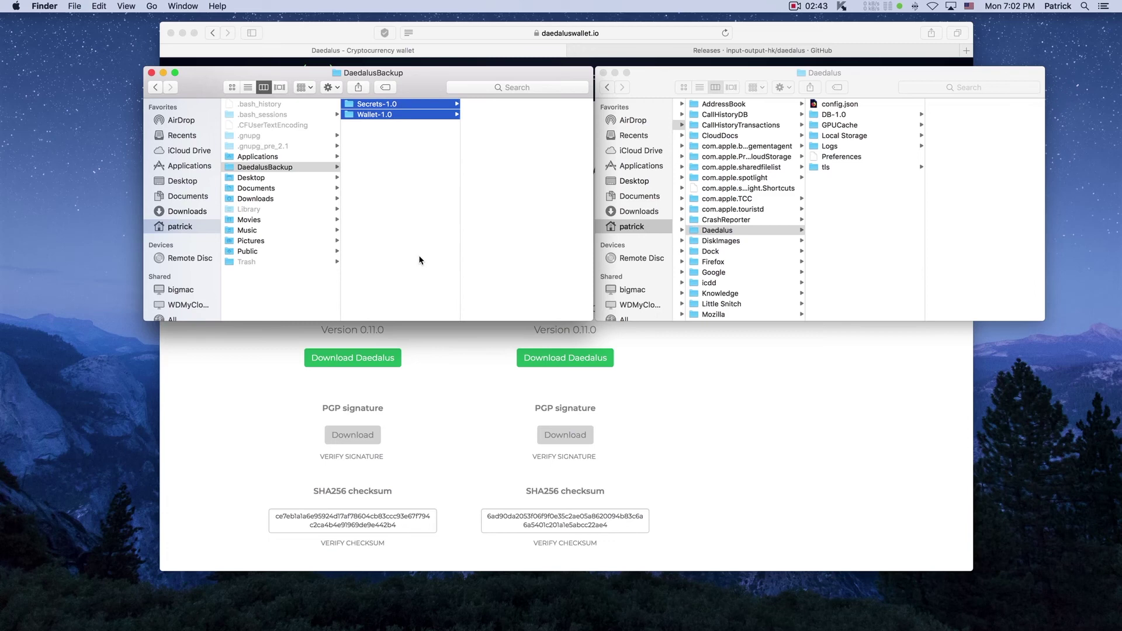
click(832, 203)
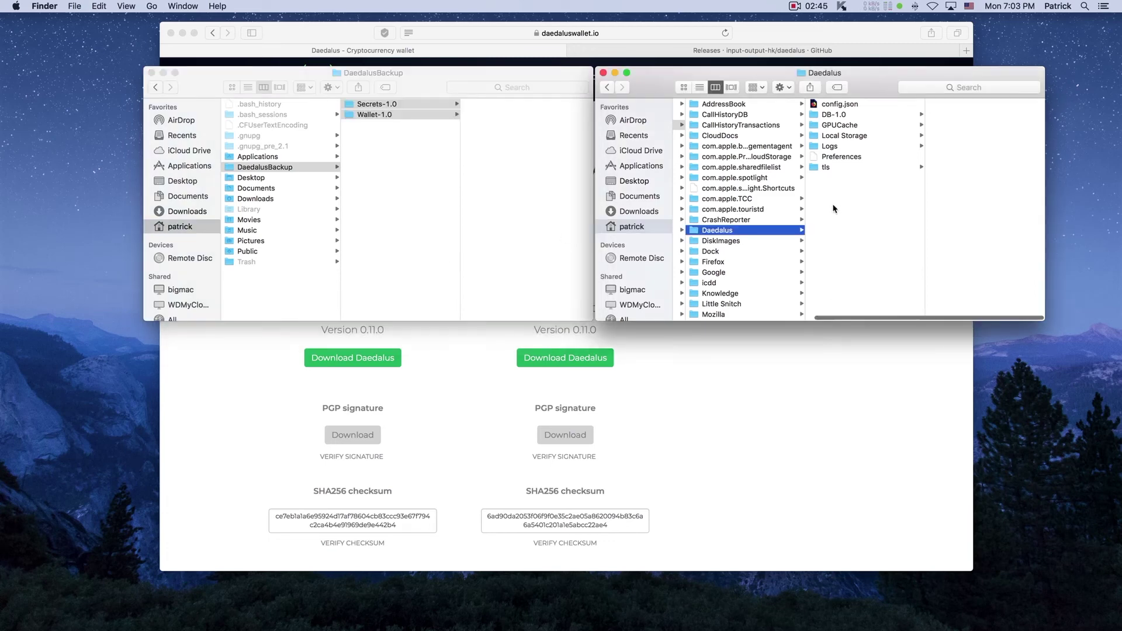
right_click(832, 203)
click(869, 245)
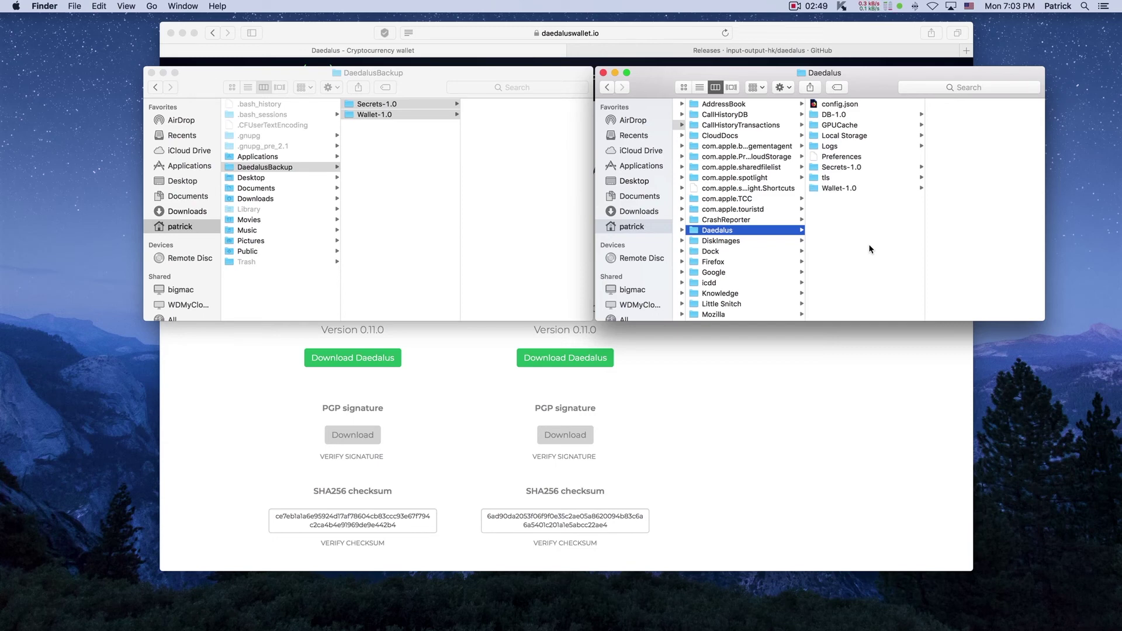
- Relaunch Daedalus to load the restored wallet and collapse the wallet list
mouse_move(809, 628)
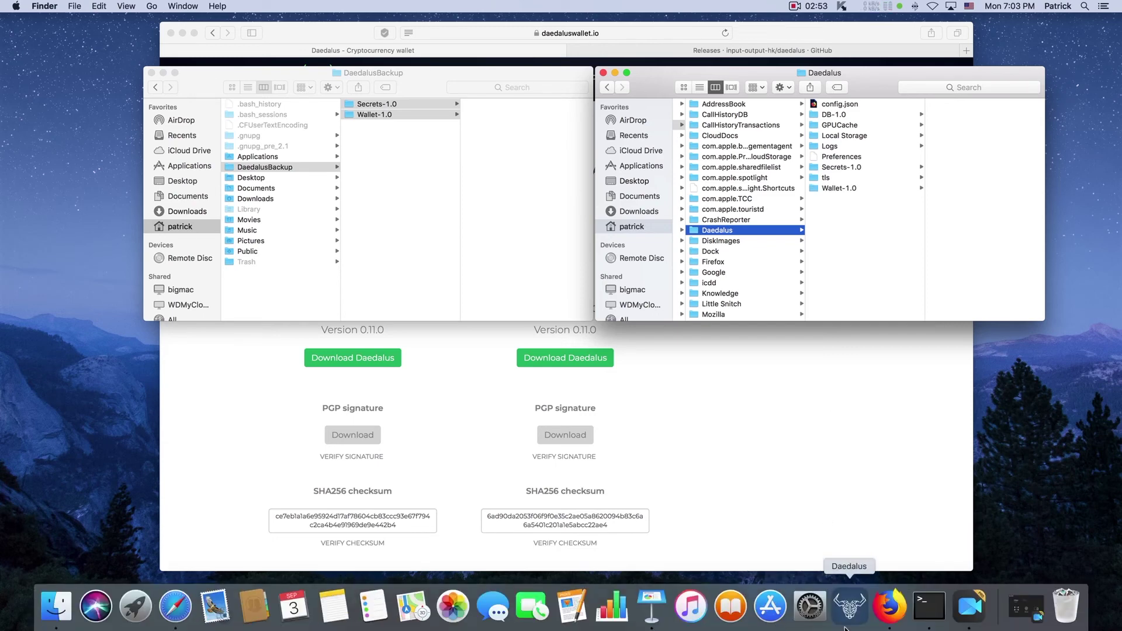
click(859, 615)
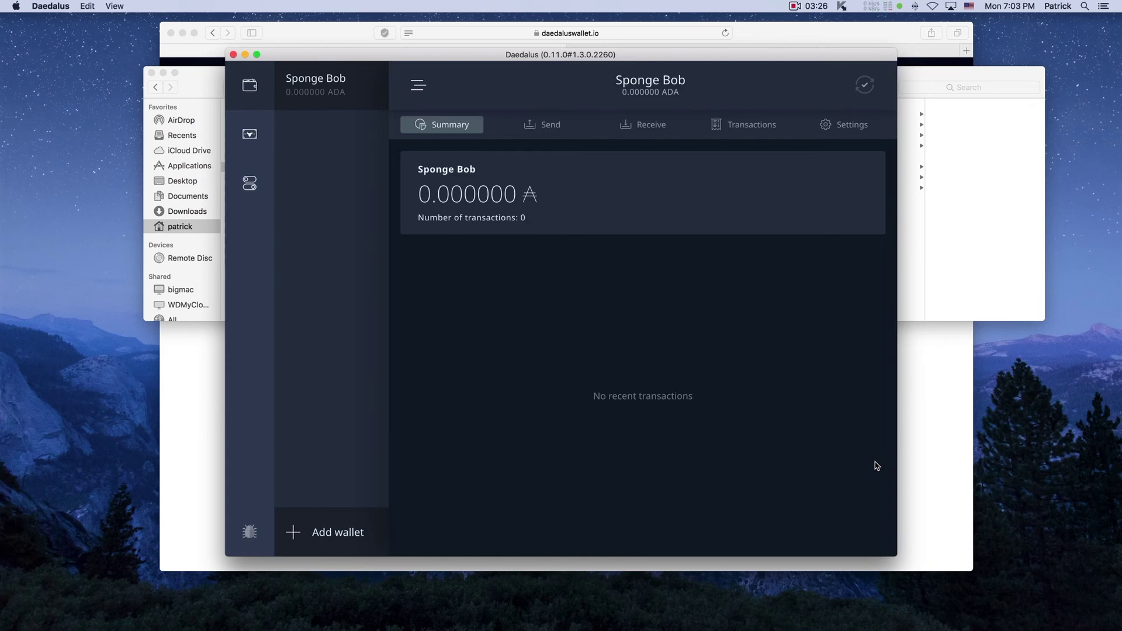
click(417, 86)
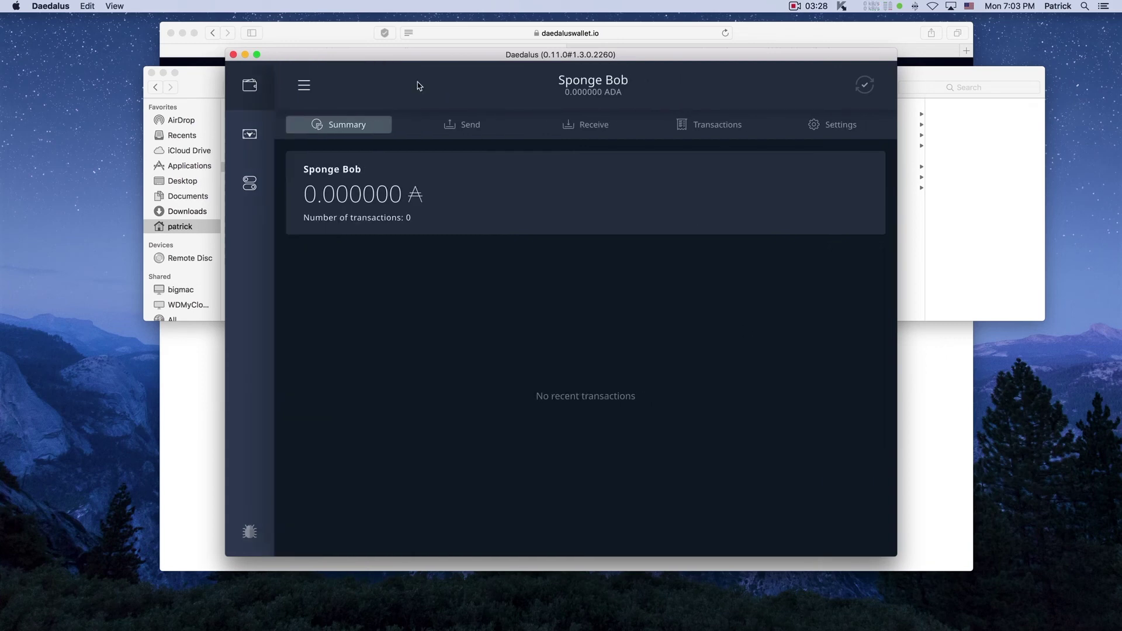